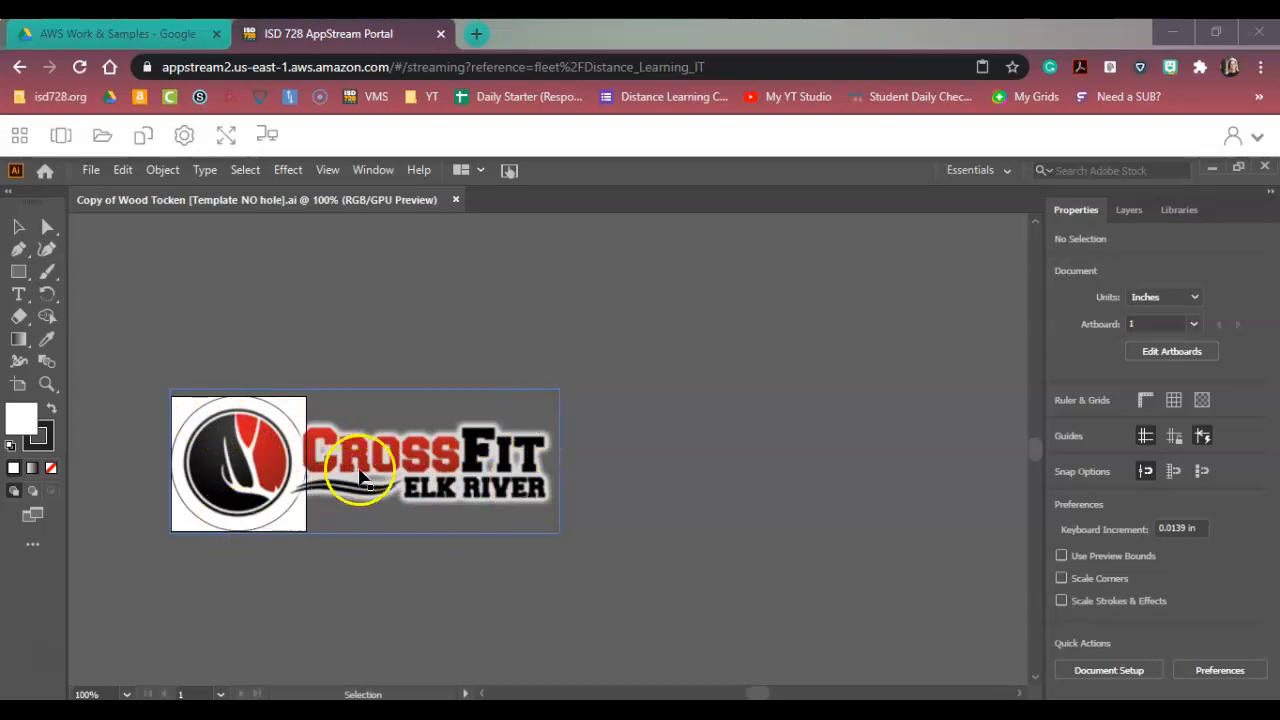
# Image-trace the CrossFit Elk River logo using the [Default] preset.
pyautogui.click(18, 230)
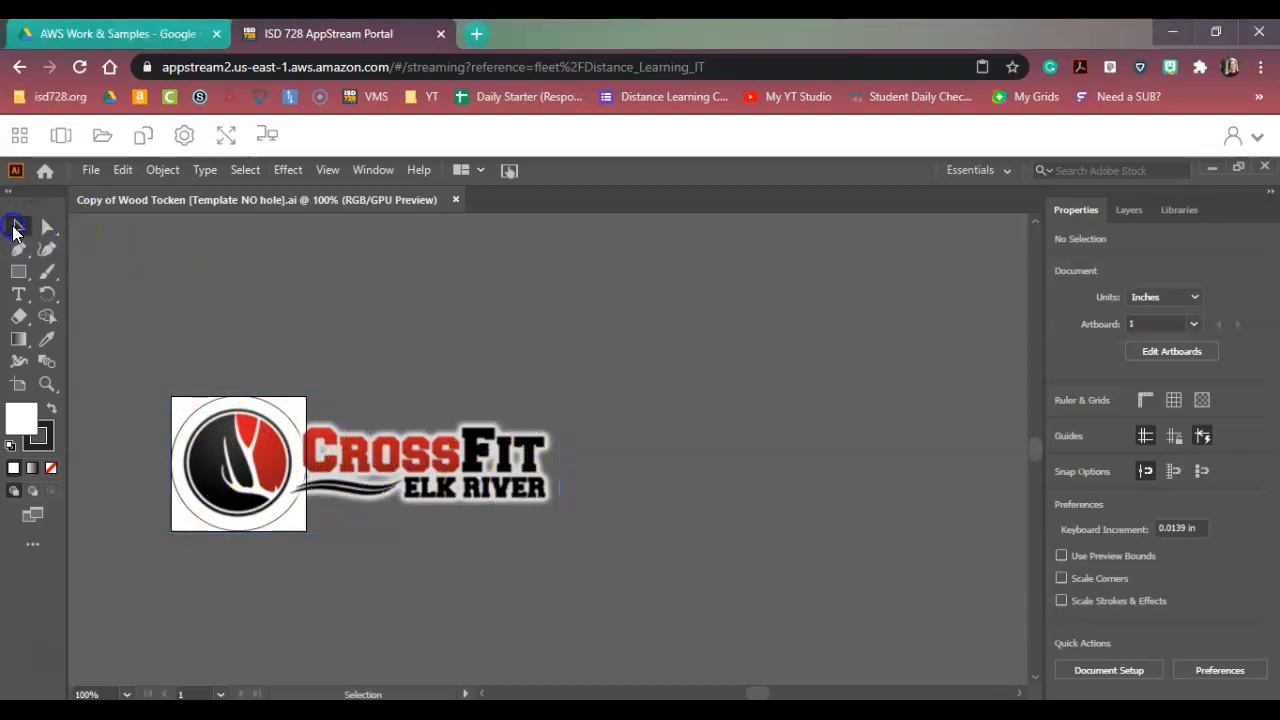
pyautogui.click(420, 470)
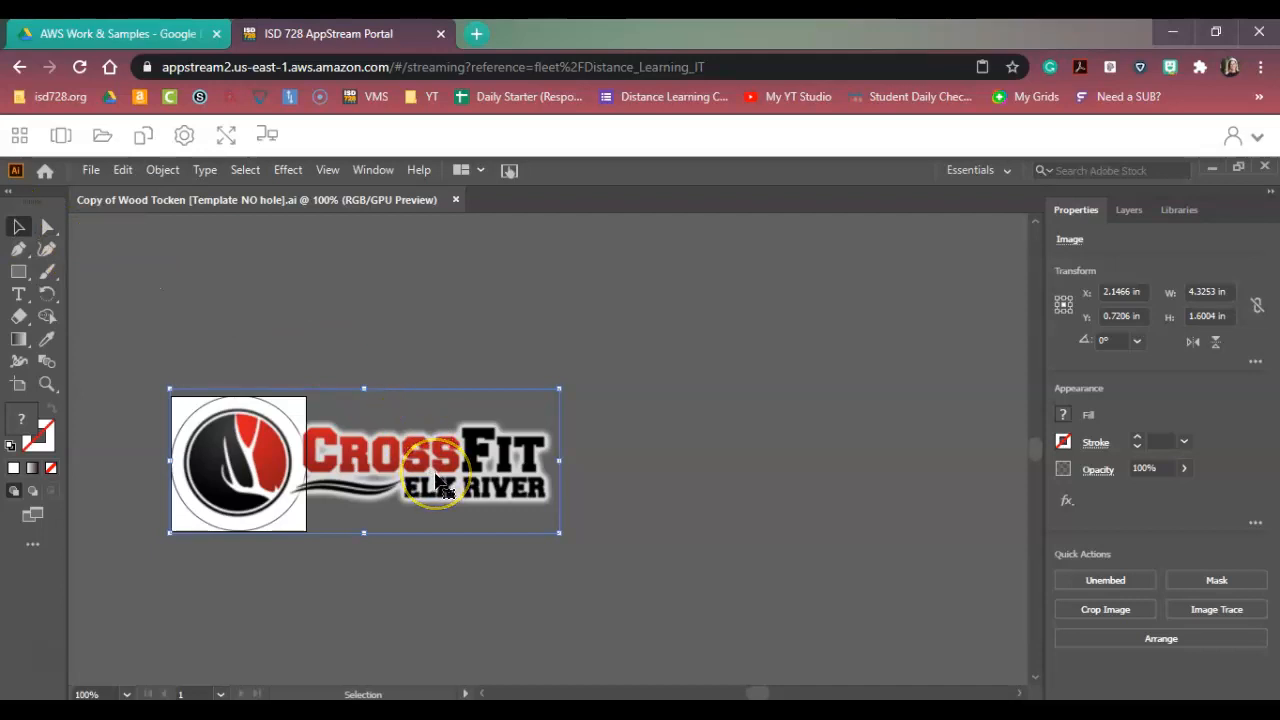
pyautogui.click(1230, 611)
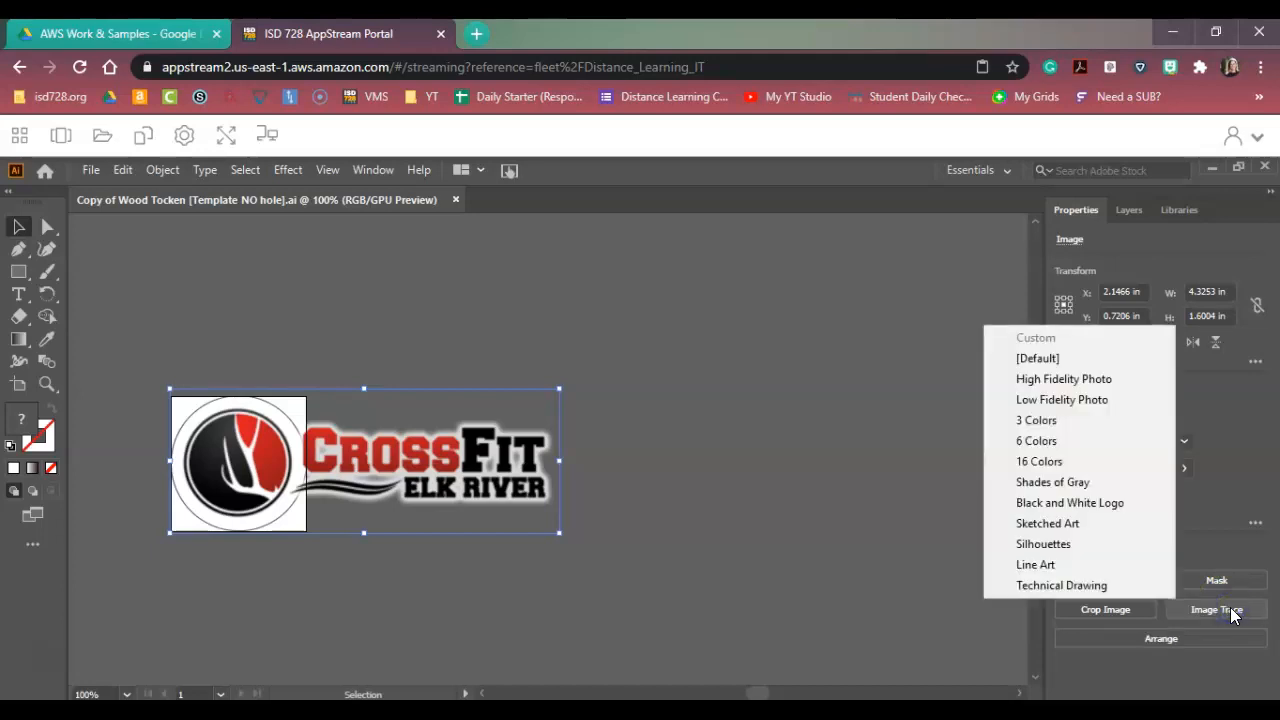
pyautogui.click(1026, 359)
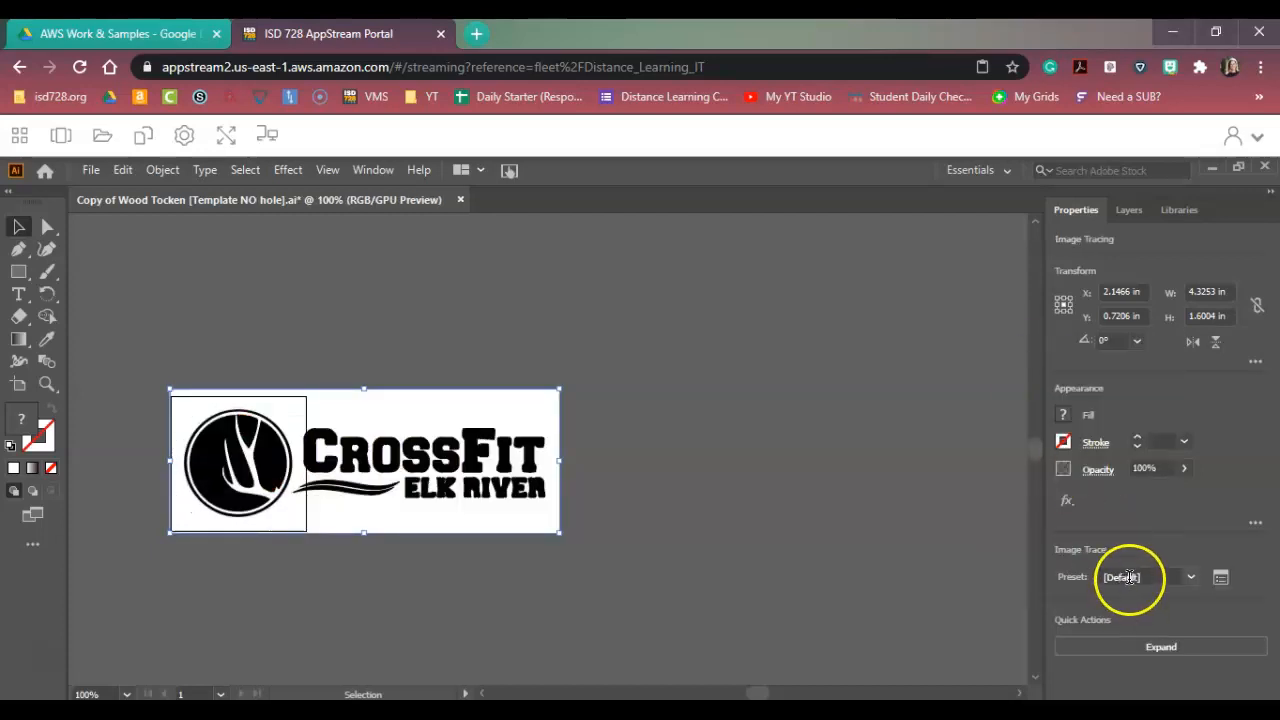
# Try the High Fidelity Photo and Silhouettes presets on the traced logo.
pyautogui.click(1191, 578)
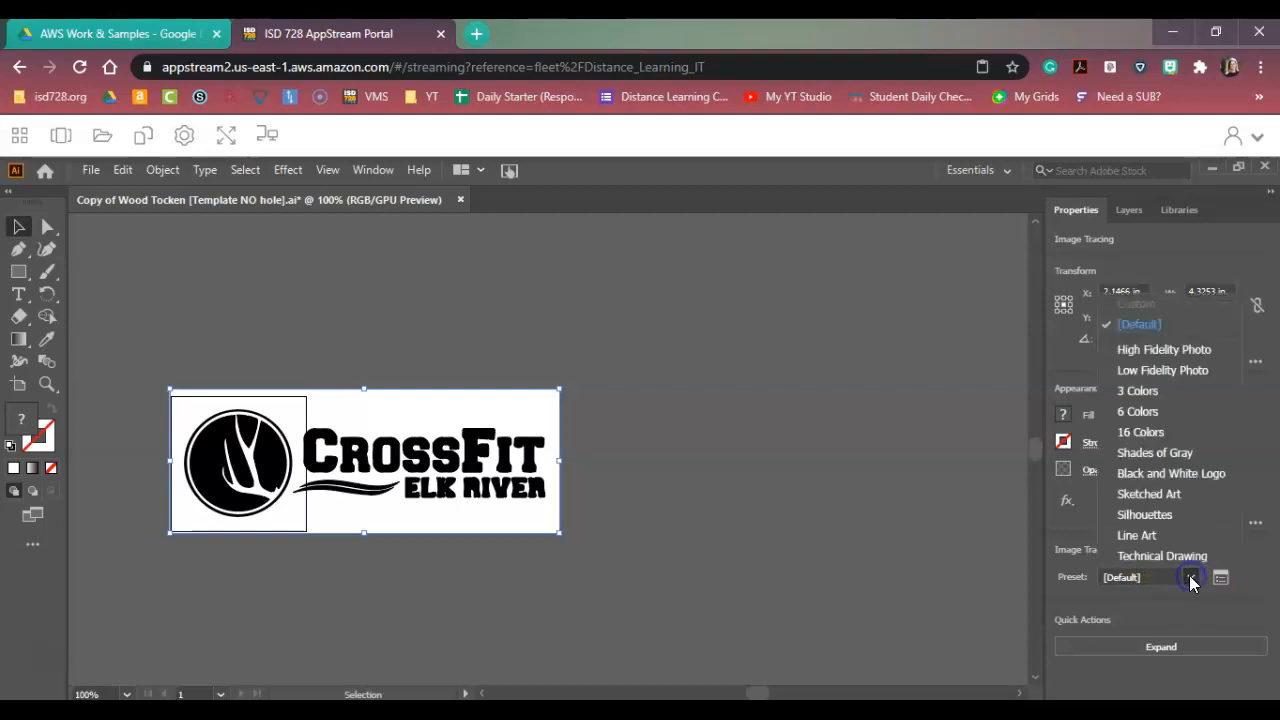
pyautogui.click(1120, 352)
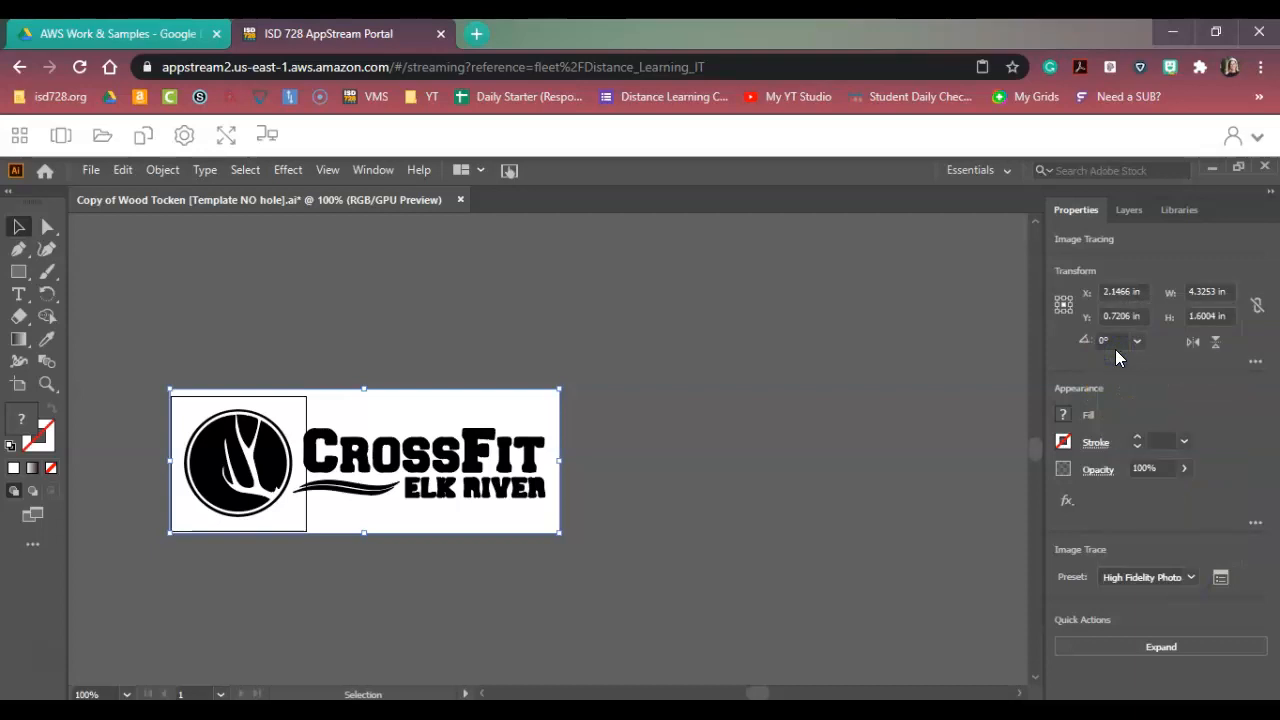
pyautogui.click(1192, 578)
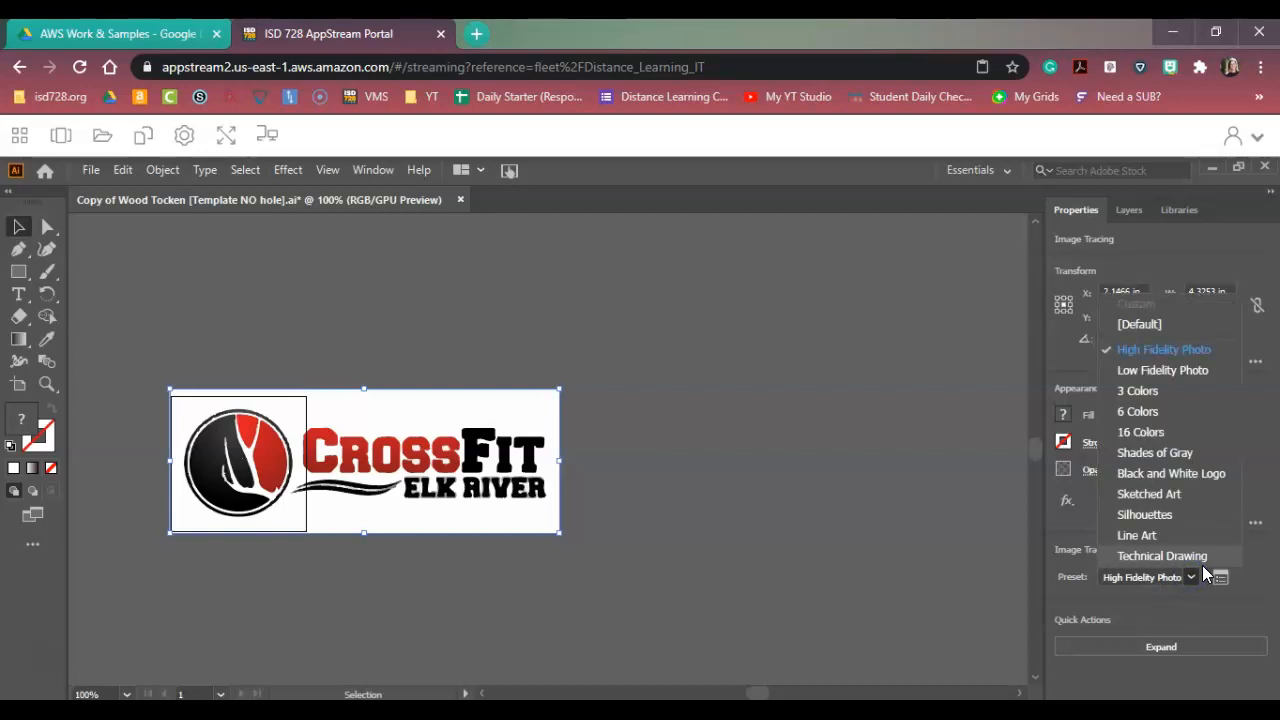
pyautogui.click(1166, 515)
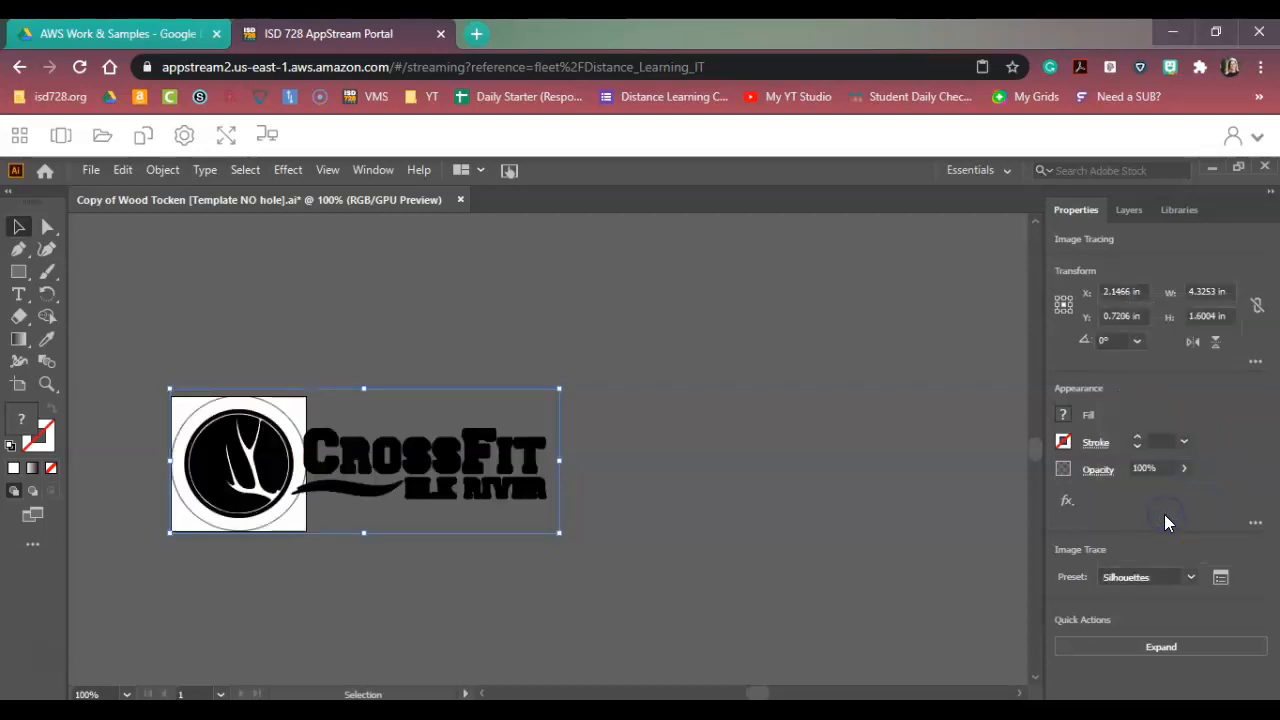
# Set the logo's tracing preset to Sketched Art and expand the tracing into paths.
pyautogui.click(1192, 580)
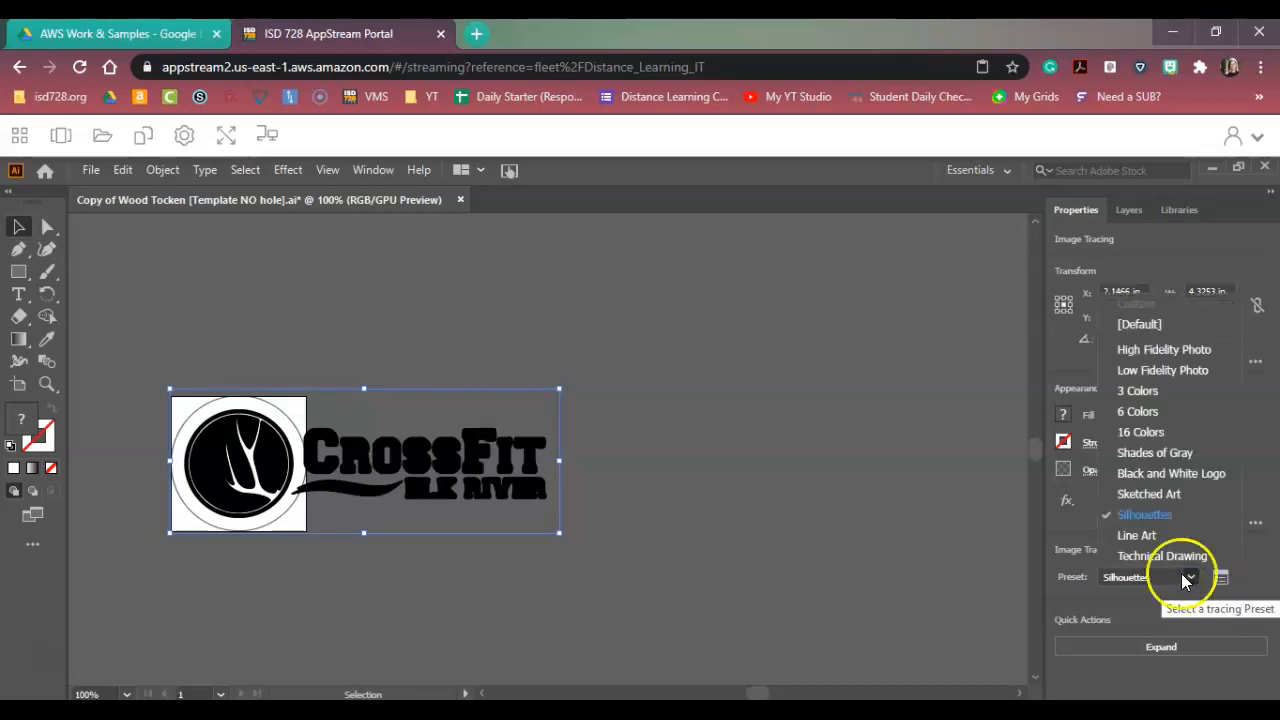
pyautogui.click(1137, 493)
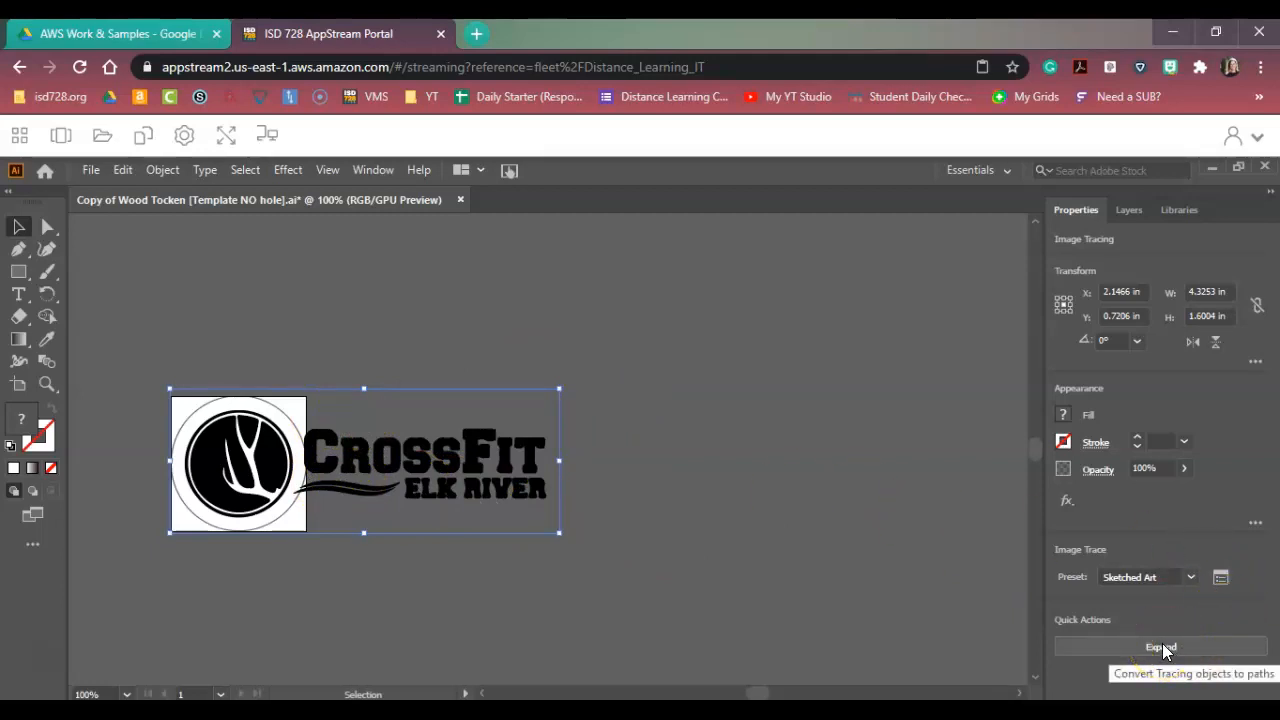
pyautogui.click(1127, 212)
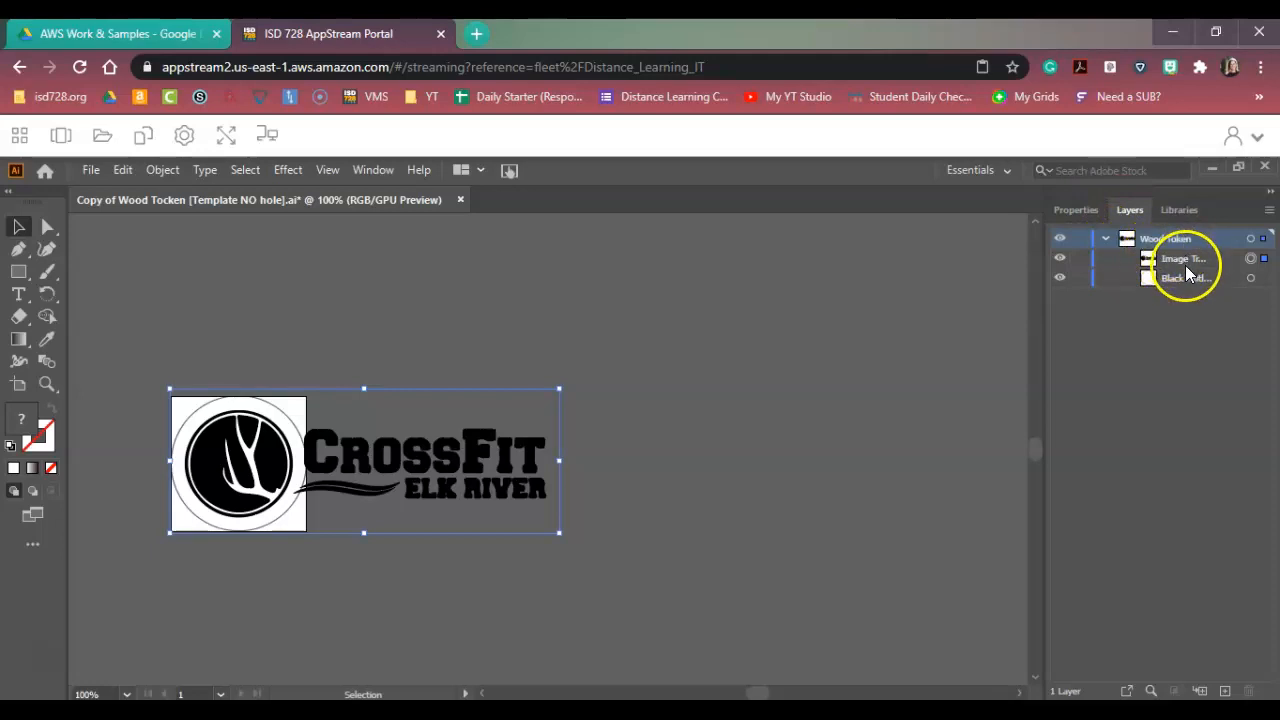
pyautogui.click(1076, 211)
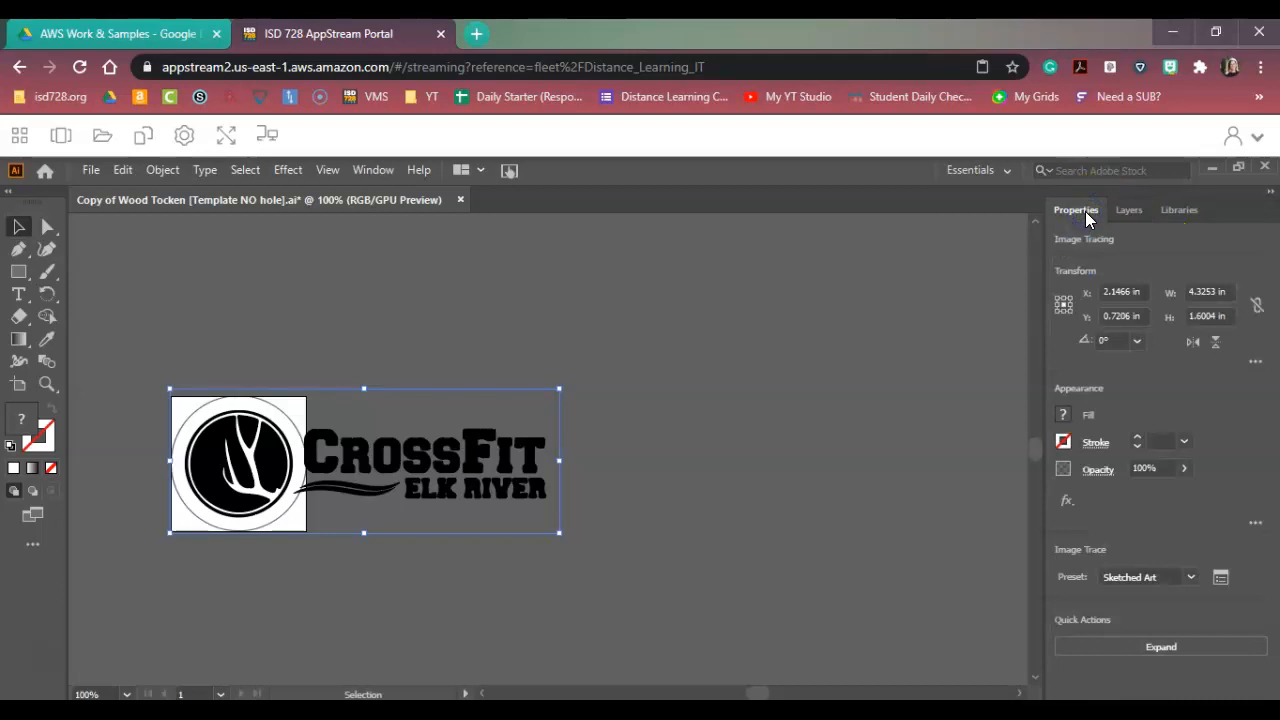
pyautogui.click(1159, 648)
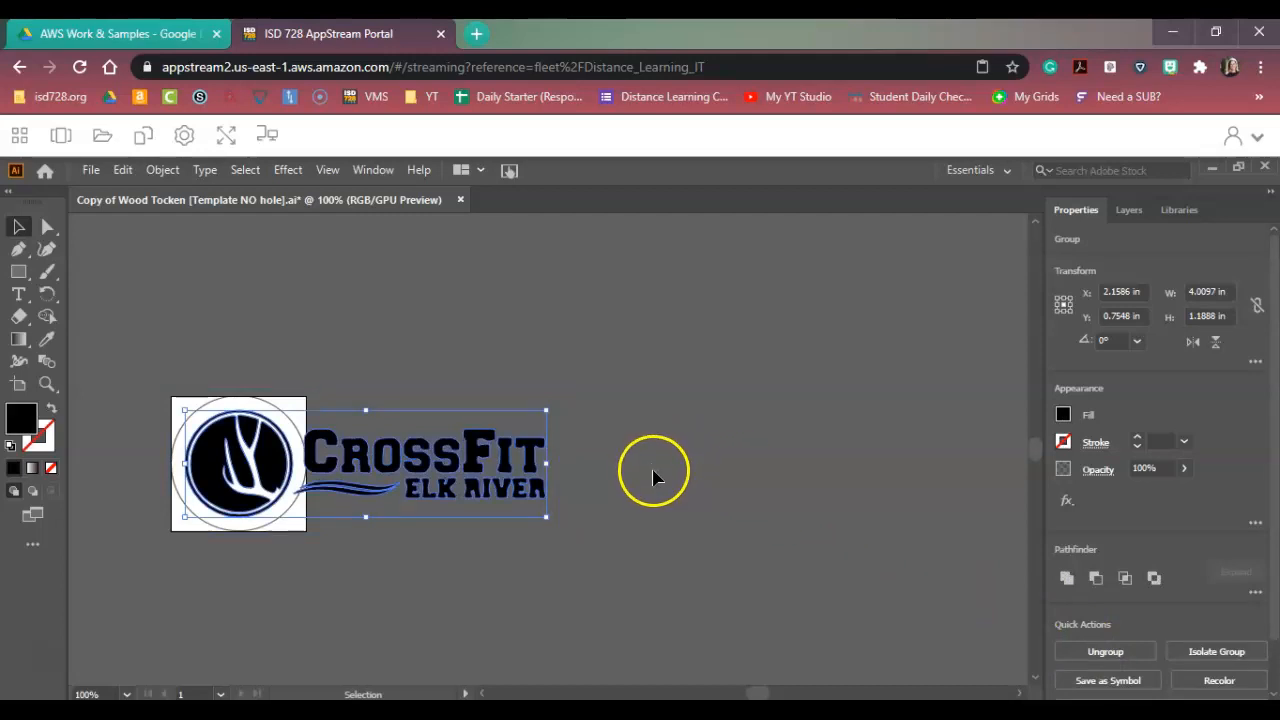
# Examine the individual paths inside the expanded logo group in the Wood Token layer.
pyautogui.click(1130, 212)
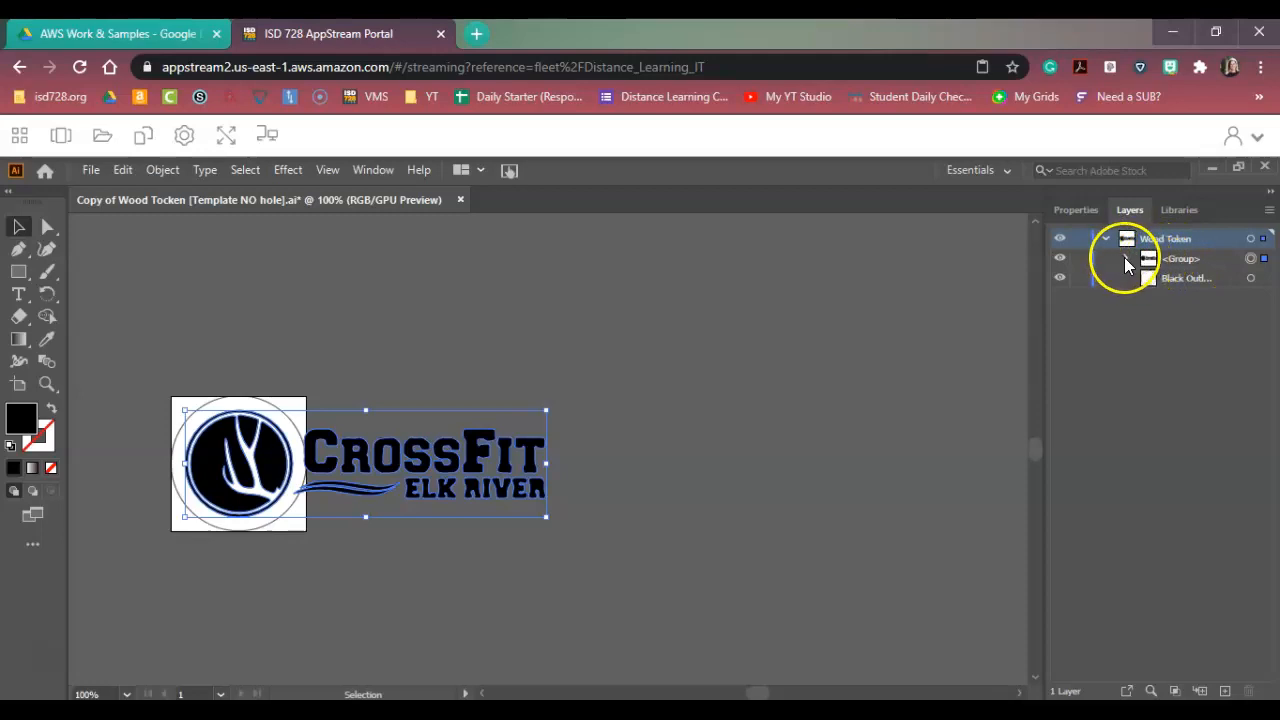
pyautogui.click(1126, 261)
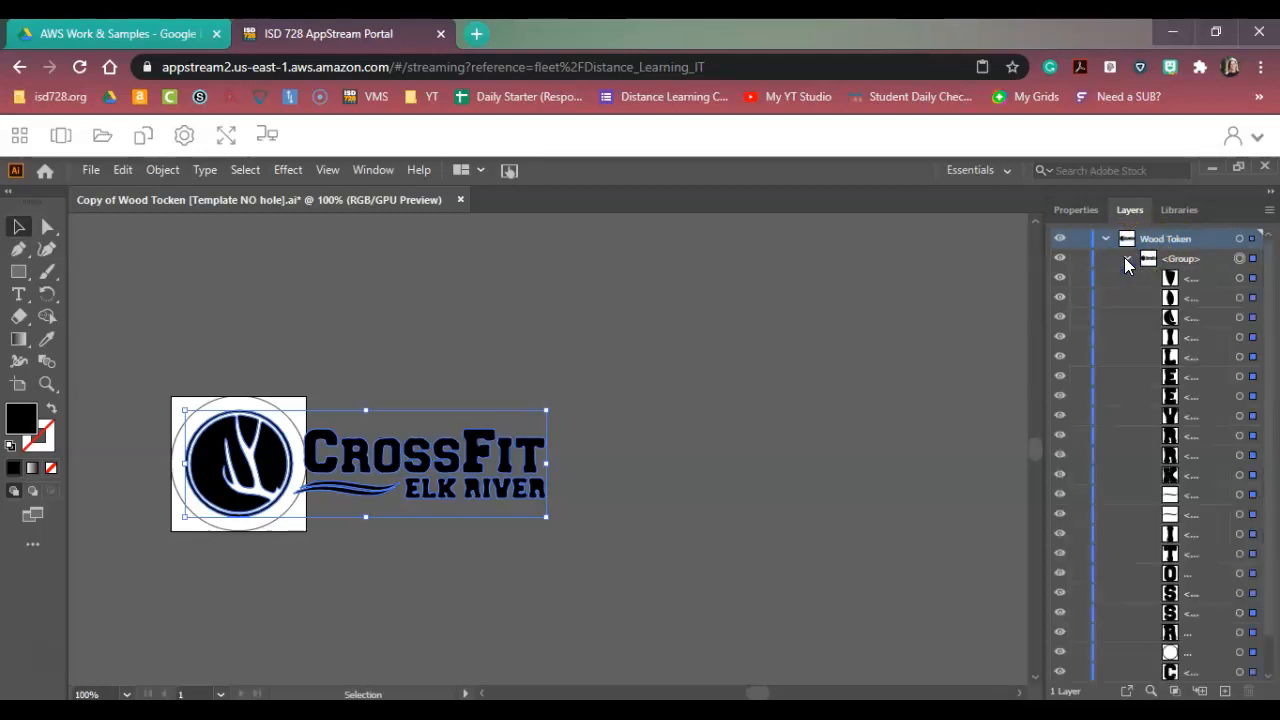
pyautogui.scroll(-1, 1139, 325)
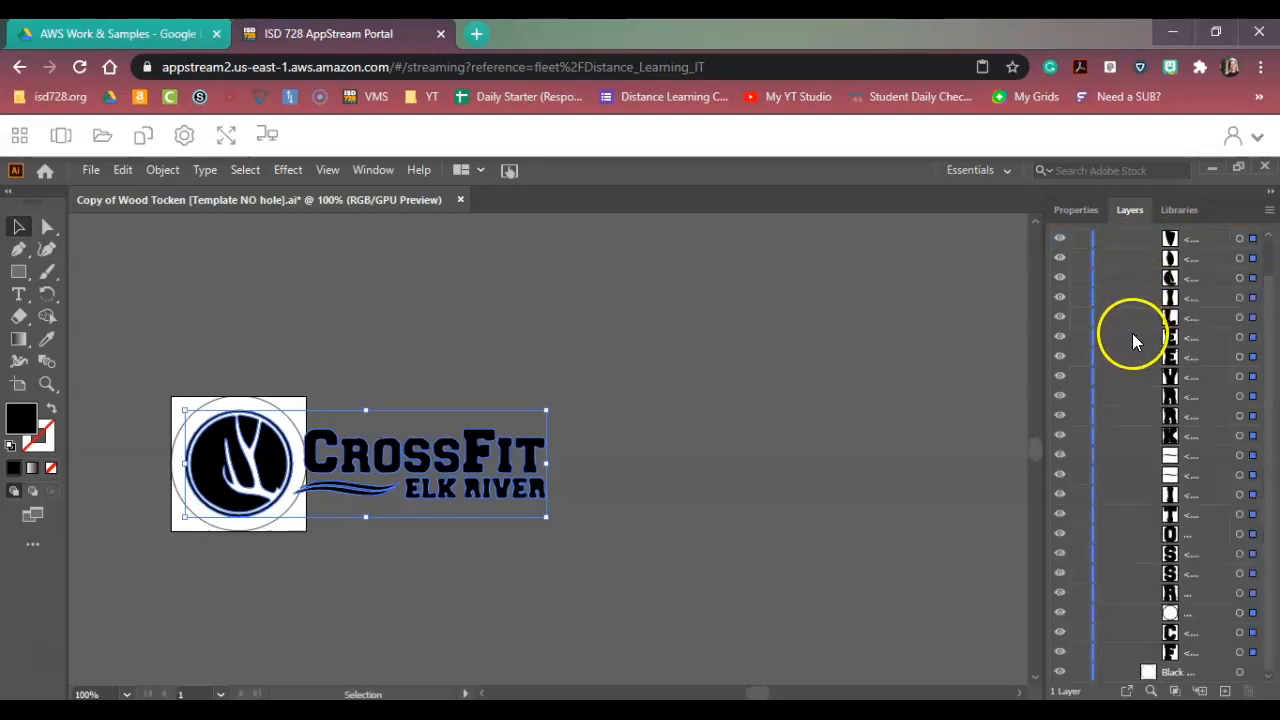
pyautogui.scroll(1, 1133, 338)
pyautogui.scroll(-1, 1130, 335)
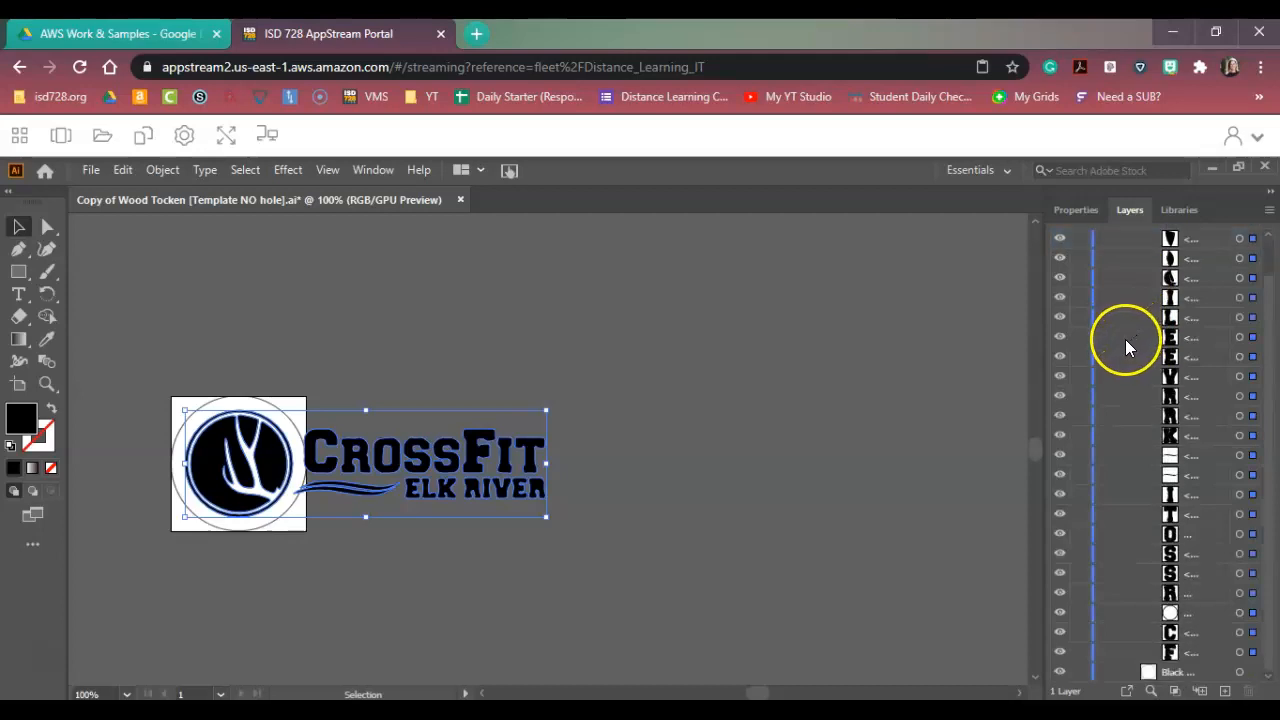
pyautogui.click(1089, 213)
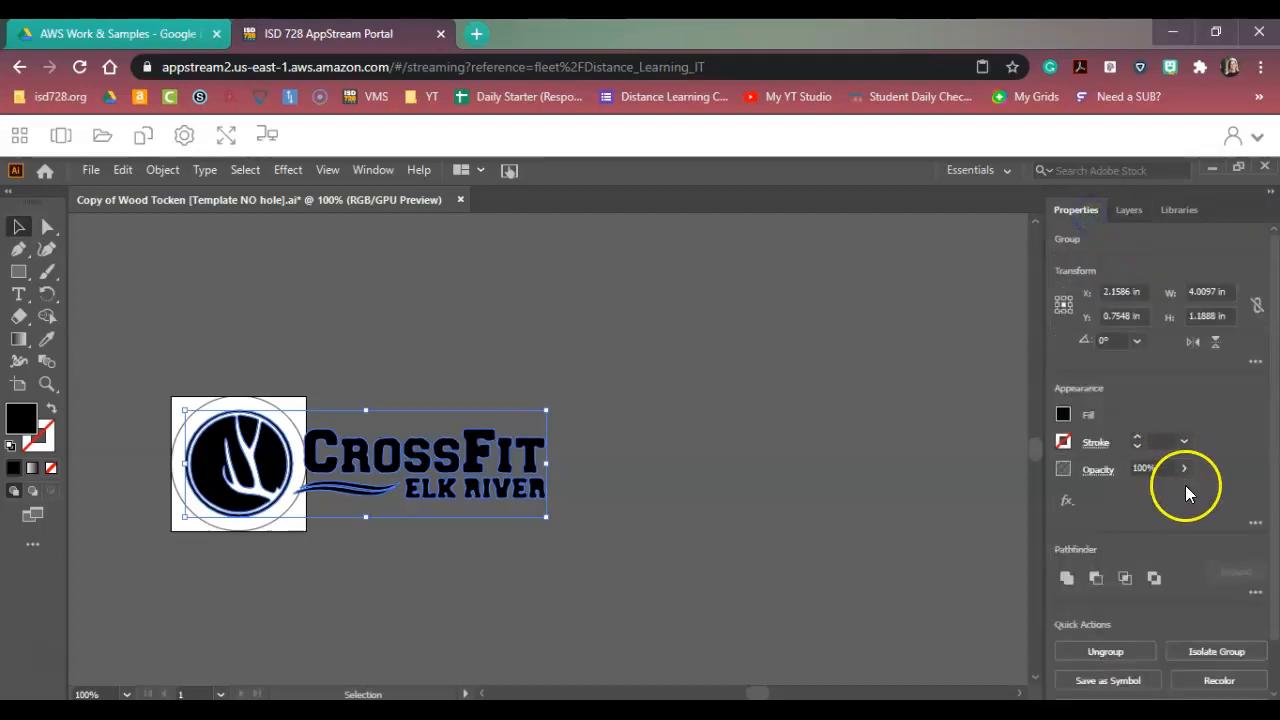
pyautogui.click(1133, 212)
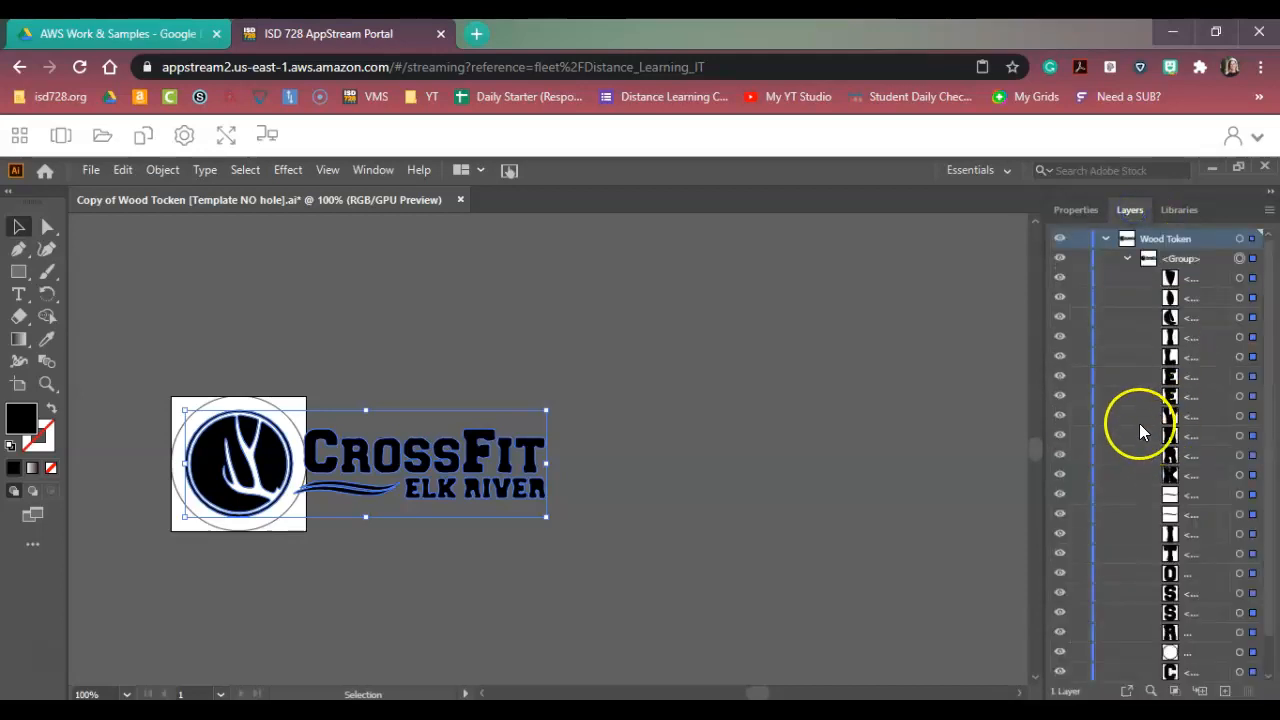
pyautogui.scroll(-1, 1125, 415)
pyautogui.scroll(1, 1127, 419)
# Delete the letters C, R and O and both wavy lines beside the round emblem.
pyautogui.hotkey('ctrl', '0')
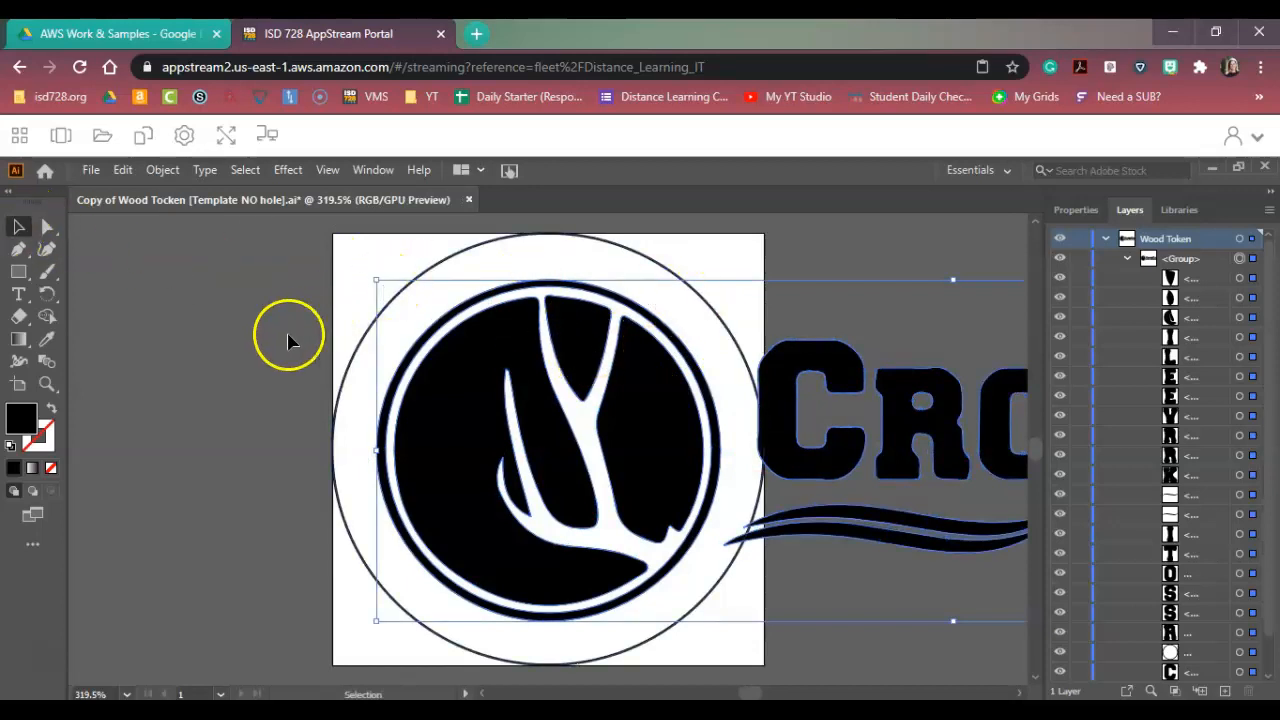
pyautogui.click(189, 357)
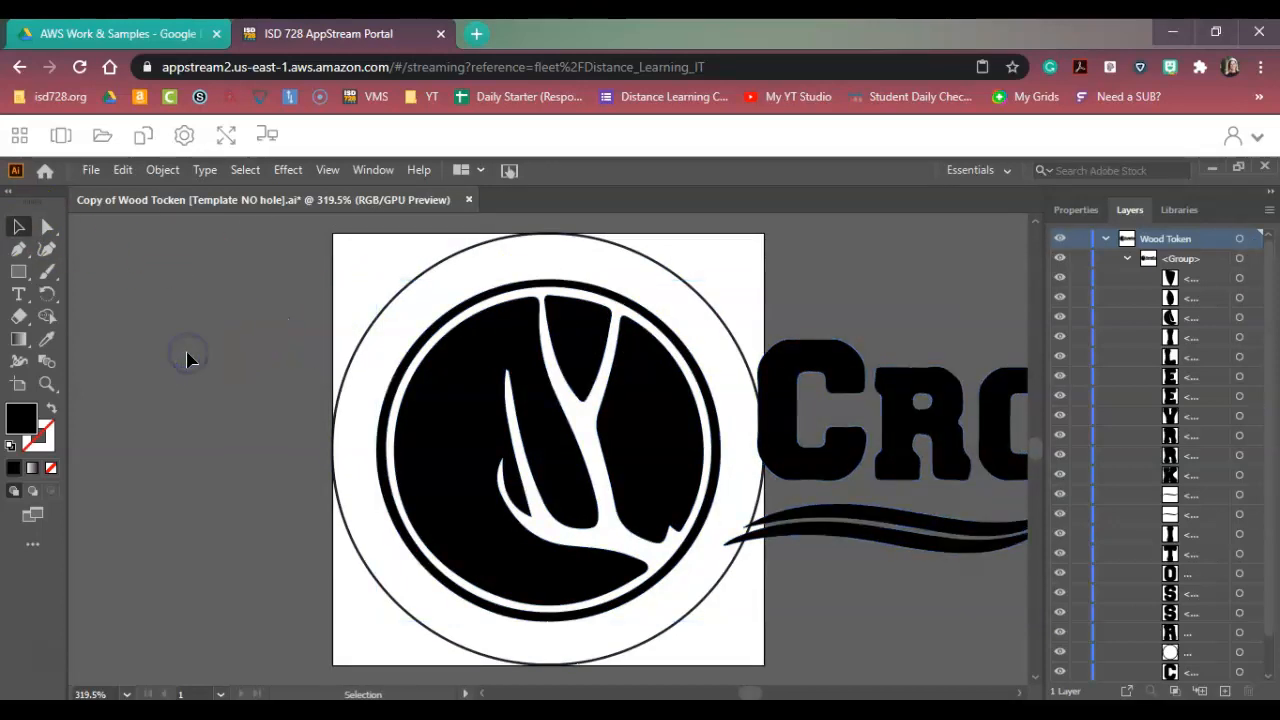
pyautogui.click(50, 228)
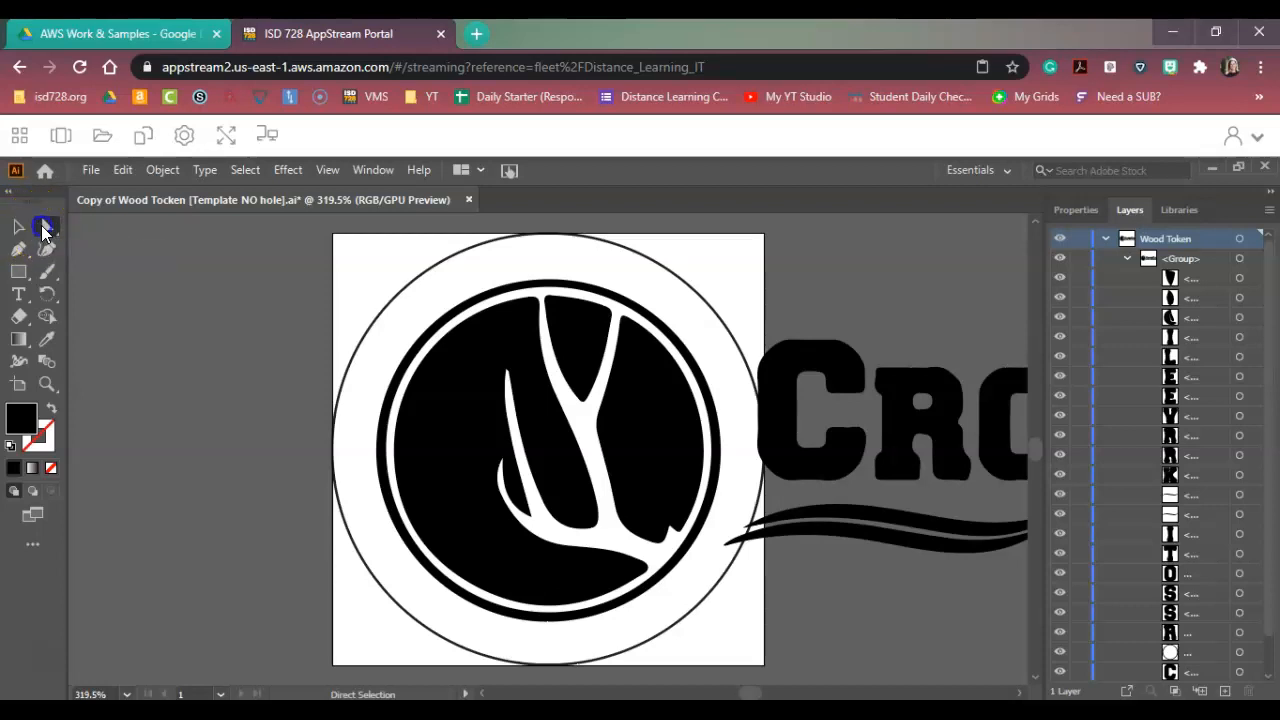
pyautogui.click(783, 381)
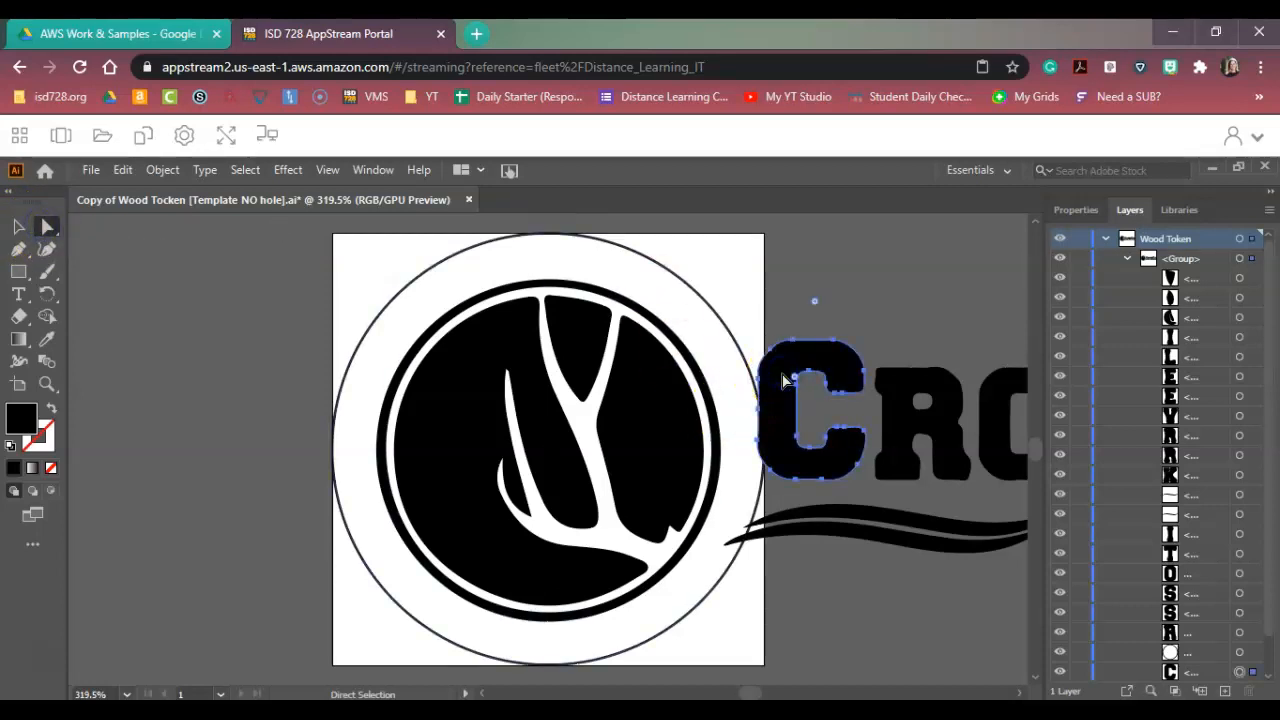
pyautogui.press('Delete')
pyautogui.click(832, 507)
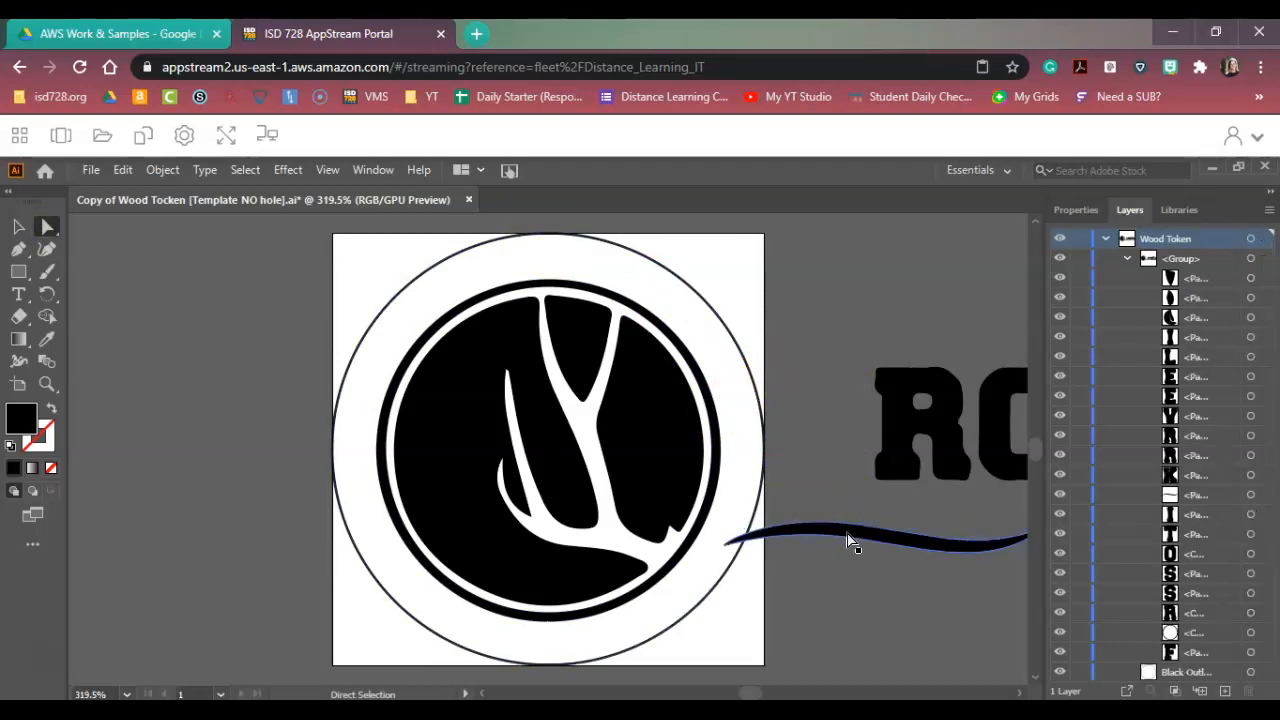
pyautogui.press('Delete')
pyautogui.click(898, 440)
pyautogui.press('Delete')
pyautogui.click(986, 421)
pyautogui.press('Delete')
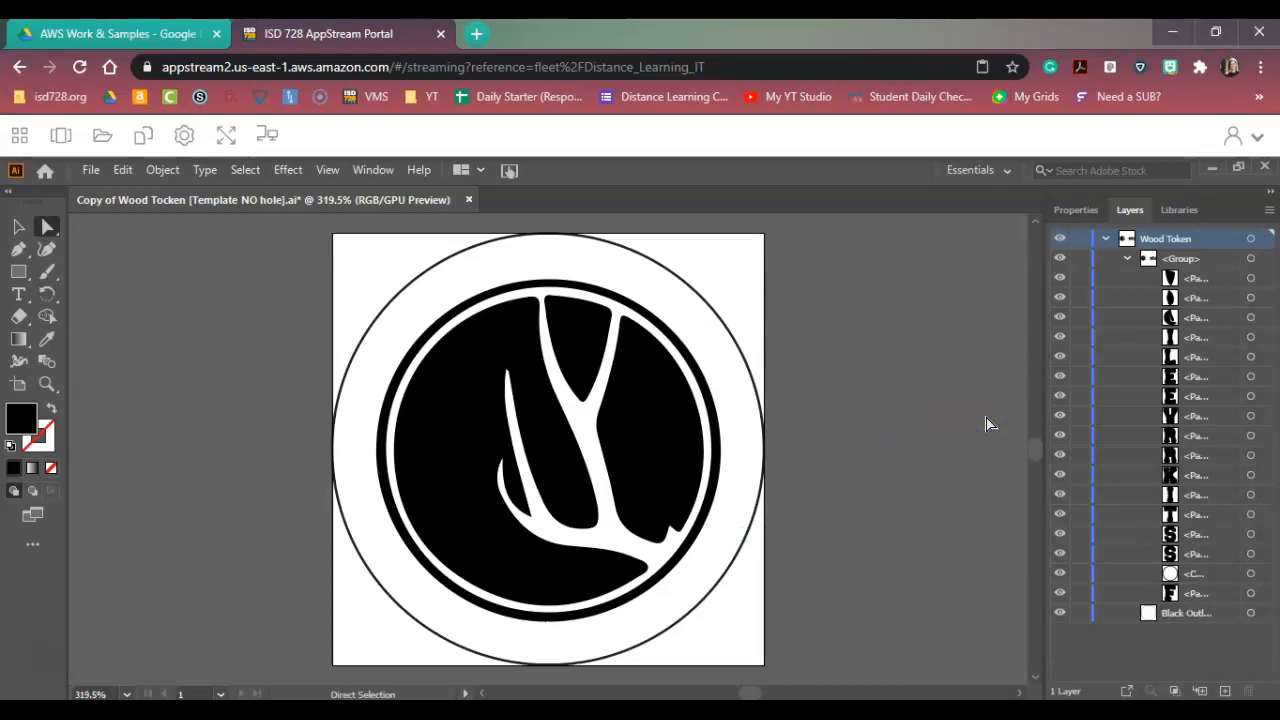
pyautogui.click(234, 222)
# Enlarge the logo group slightly from its upper-left corner and nudge it right within the token outline.
pyautogui.click(19, 227)
pyautogui.click(447, 368)
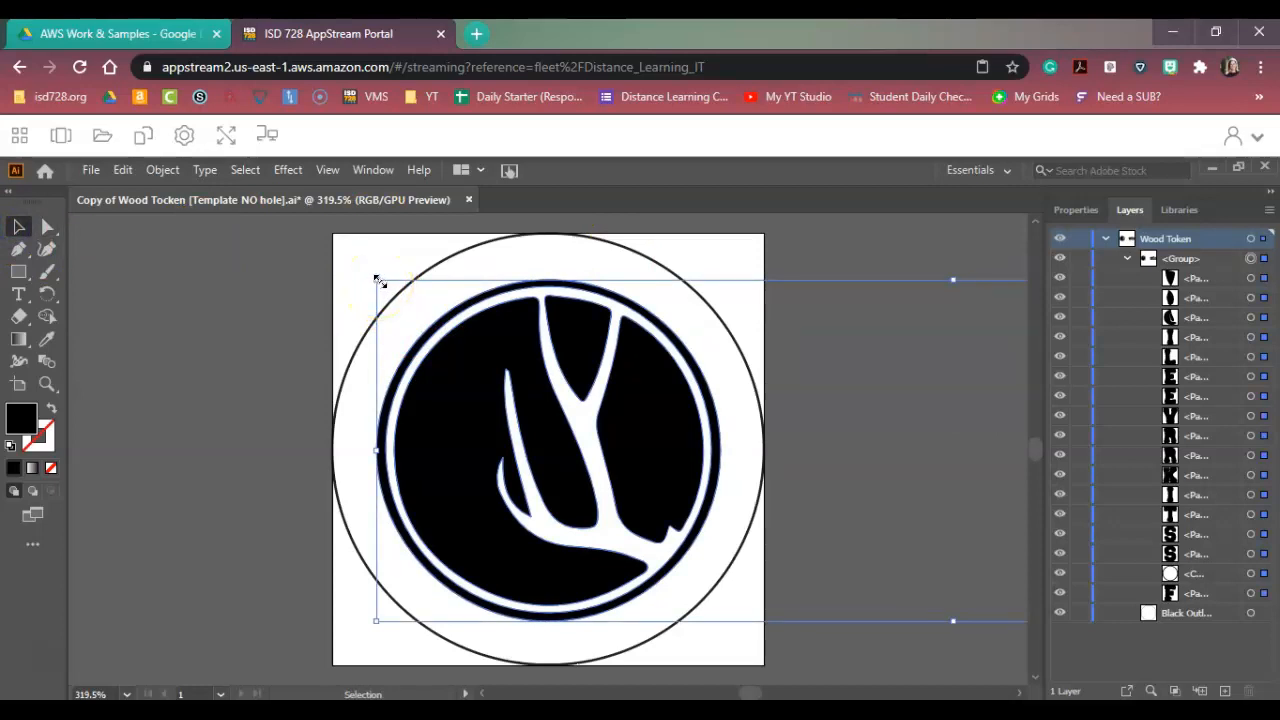
pyautogui.moveTo(379, 281); pyautogui.dragTo(335, 242)
pyautogui.press('Right')
pyautogui.press('Right')
pyautogui.press('Right')
pyautogui.press('Right')
pyautogui.press('Right')
pyautogui.press('Right')
pyautogui.press('Right')
pyautogui.press('Right')
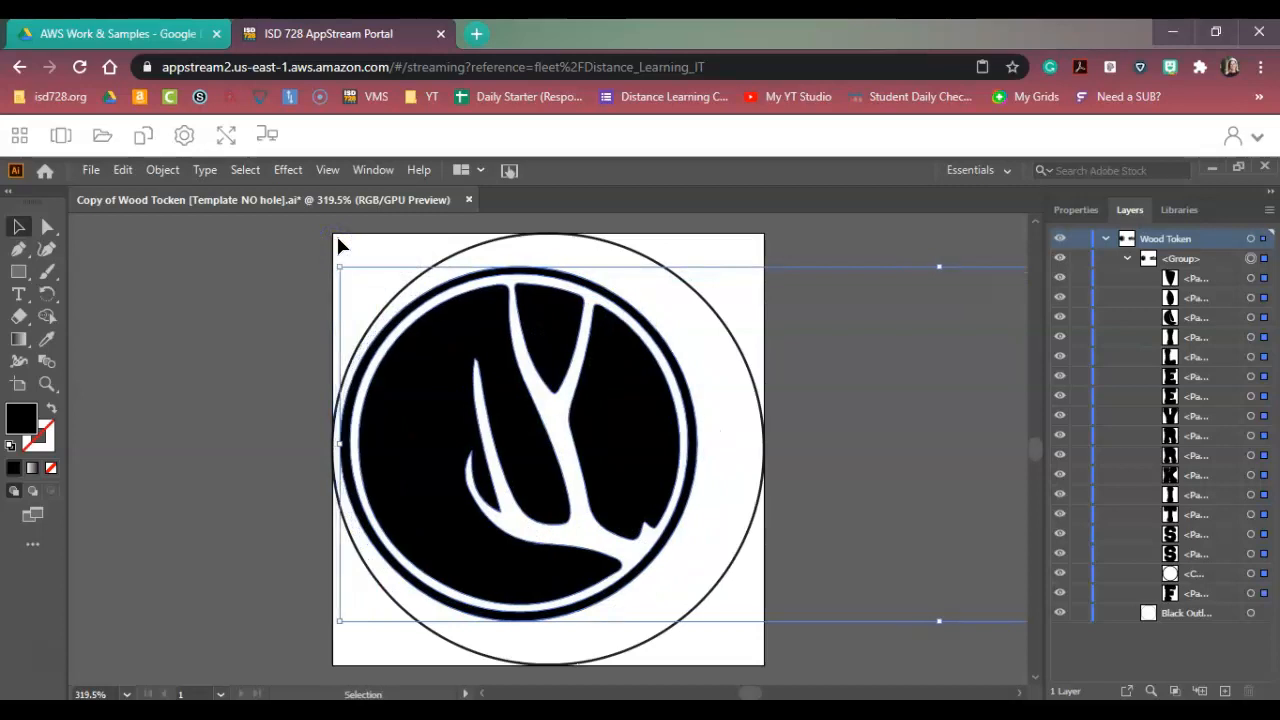
pyautogui.press('Right')
pyautogui.press('Right')
pyautogui.press('Right')
pyautogui.press('Right')
pyautogui.press('Right')
pyautogui.press('Right')
pyautogui.press('Right')
pyautogui.press('Right')
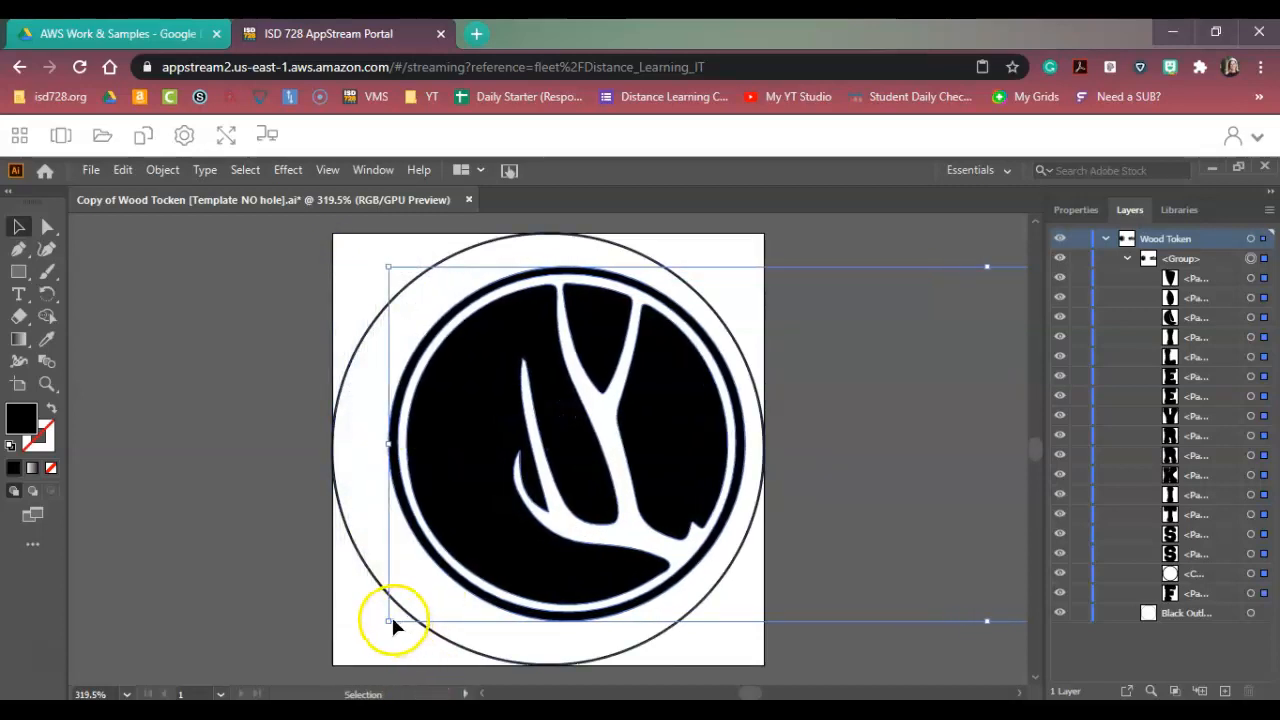
# Enlarge the logo group slightly from its lower-left corner and nudge it to center the emblem in the token circle.
pyautogui.moveTo(386, 624); pyautogui.dragTo(357, 650)
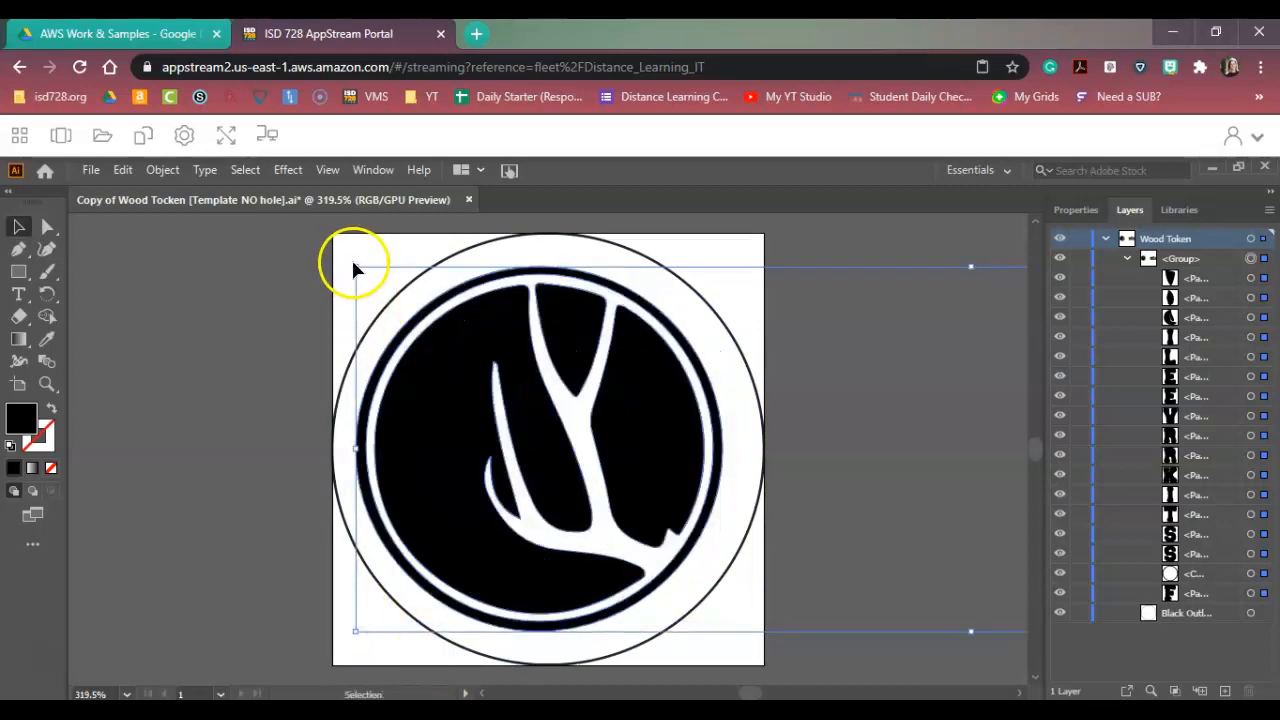
pyautogui.moveTo(356, 268); pyautogui.dragTo(358, 267)
pyautogui.press('Right')
pyautogui.press('Right')
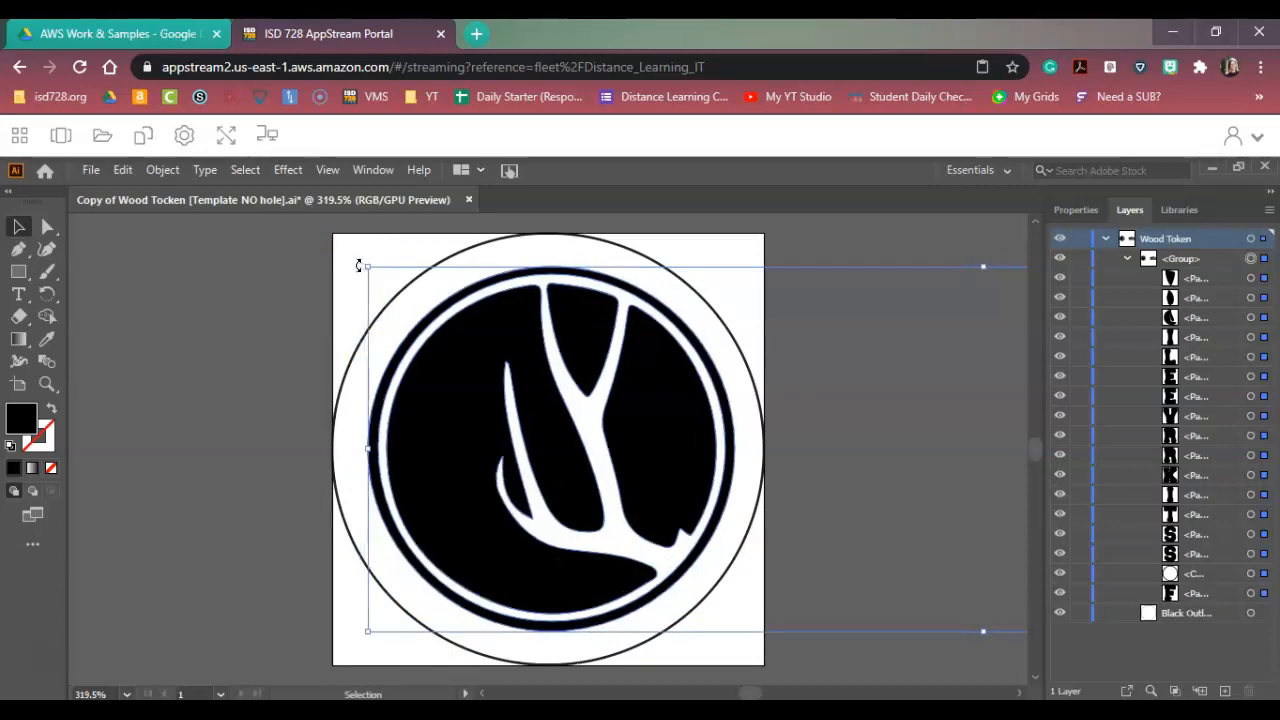
pyautogui.press('Left')
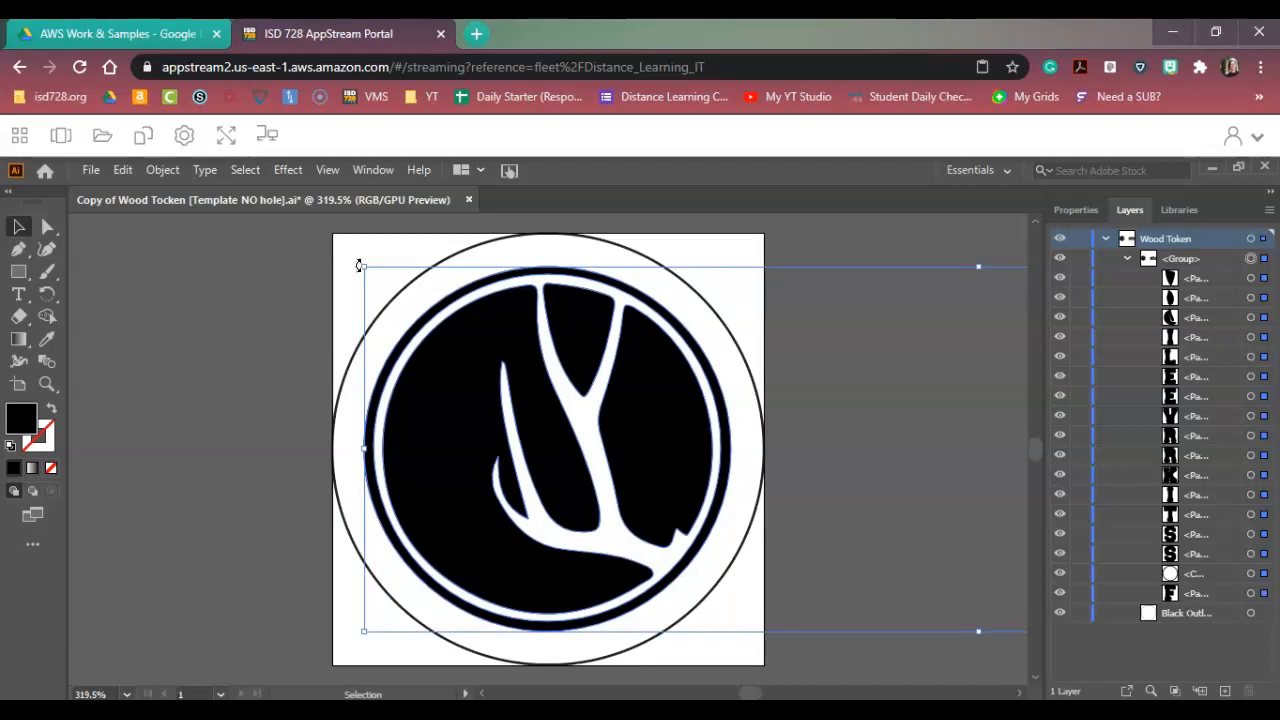
pyautogui.click(219, 290)
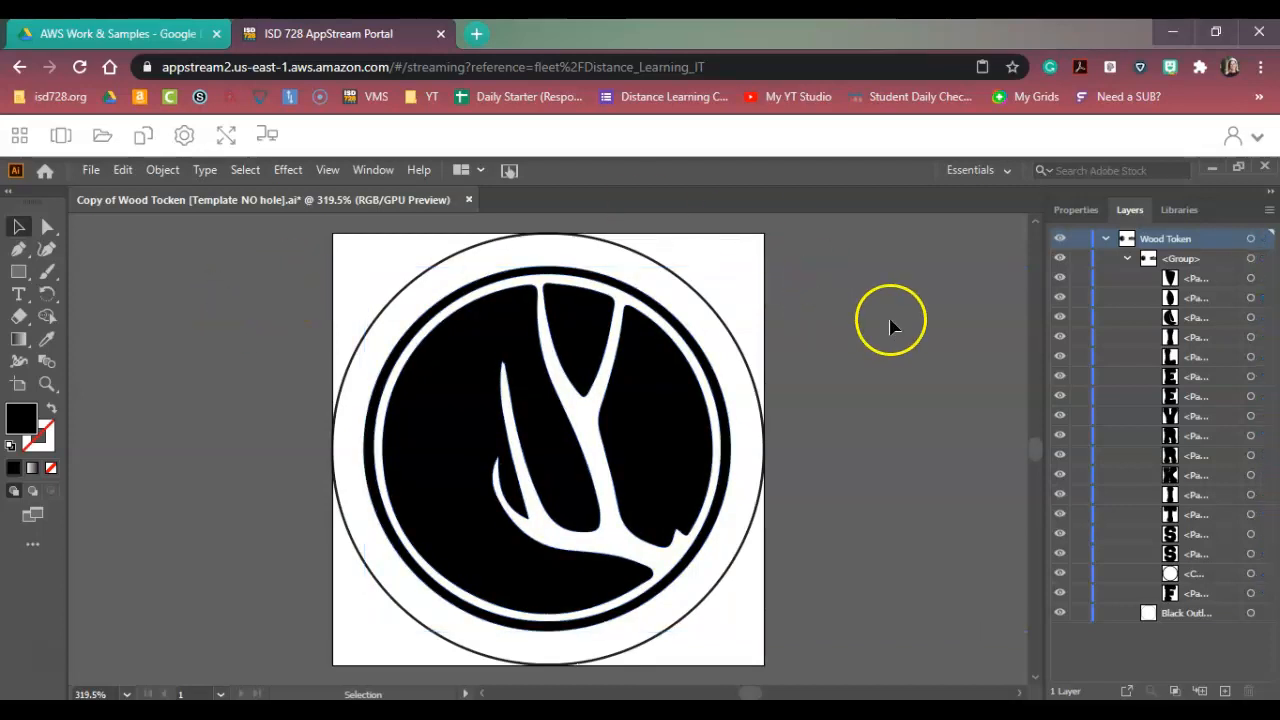
# Check the artwork remaining outside the token's artboard.
pyautogui.hotkey('ctrl', '-')
pyautogui.hotkey('ctrl', '-')
pyautogui.hotkey('ctrl', '-')
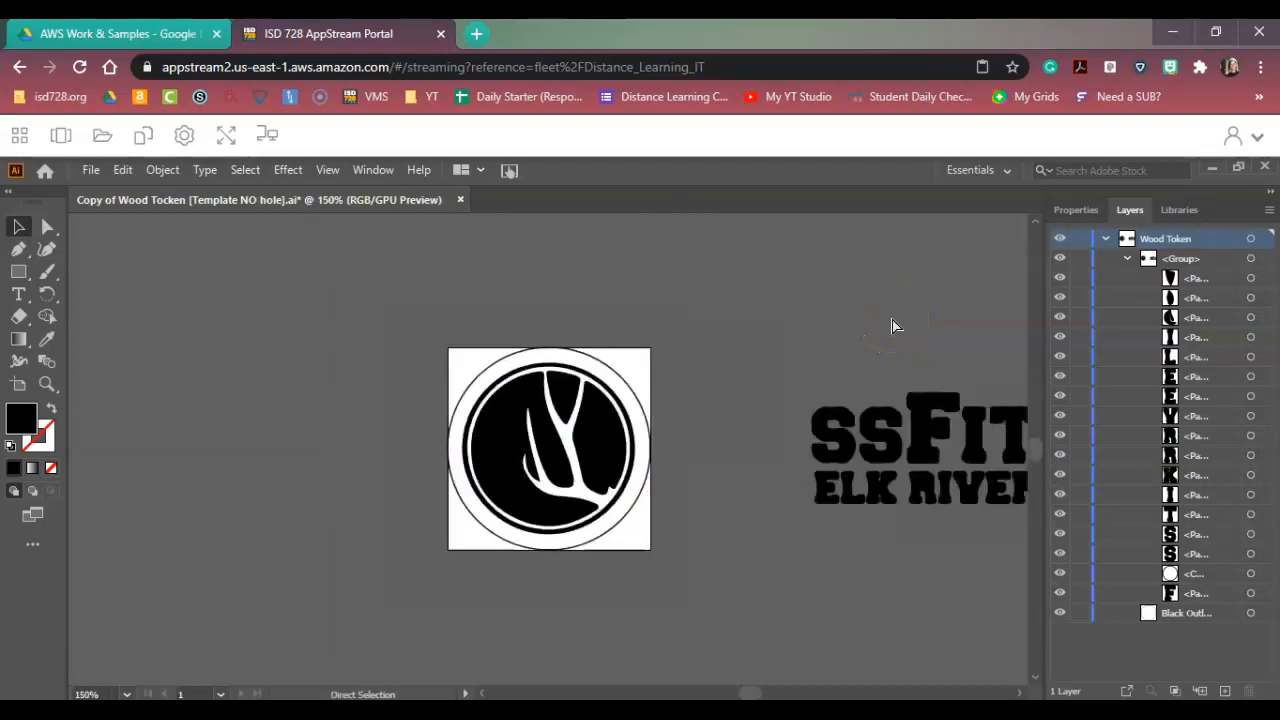
pyautogui.hotkey('ctrl', '-')
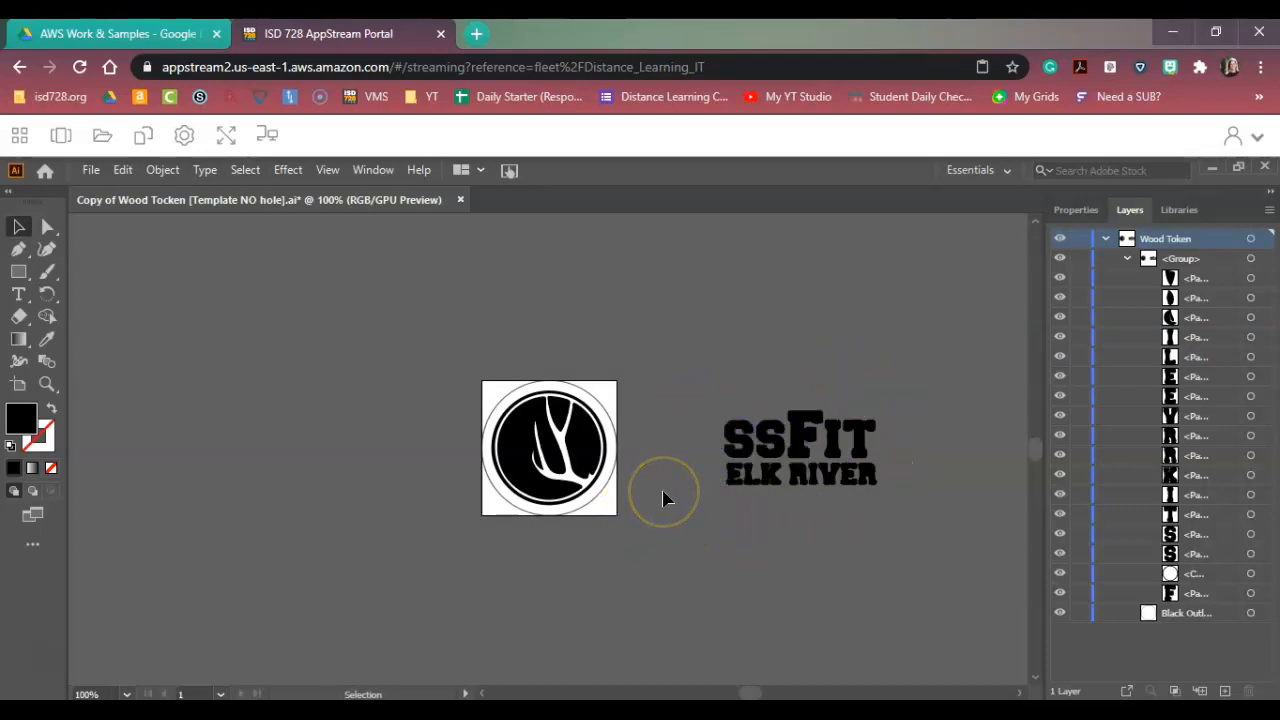
pyautogui.hotkey('ctrl', '=')
pyautogui.hotkey('ctrl', '=')
pyautogui.hotkey('ctrl', '=')
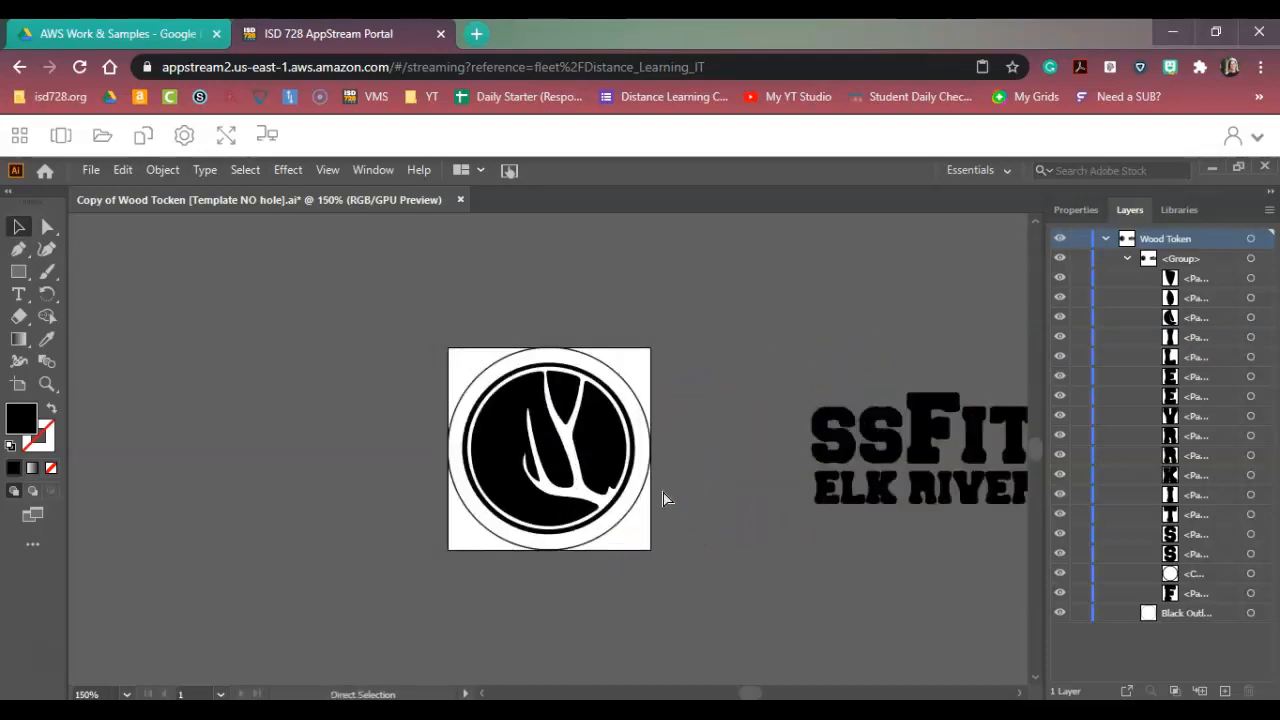
# Hide the Black Outline circle that surrounds the emblem on the token's artboard.
pyautogui.click(672, 478)
pyautogui.click(683, 300)
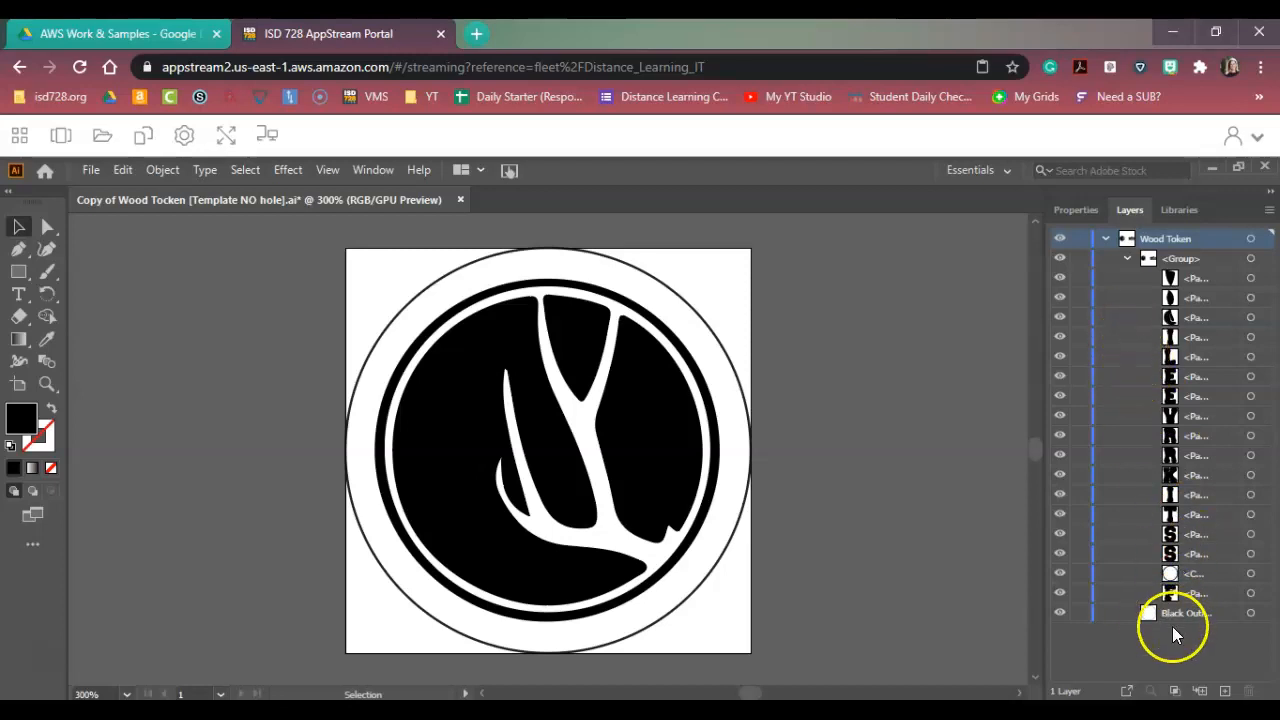
pyautogui.click(1060, 614)
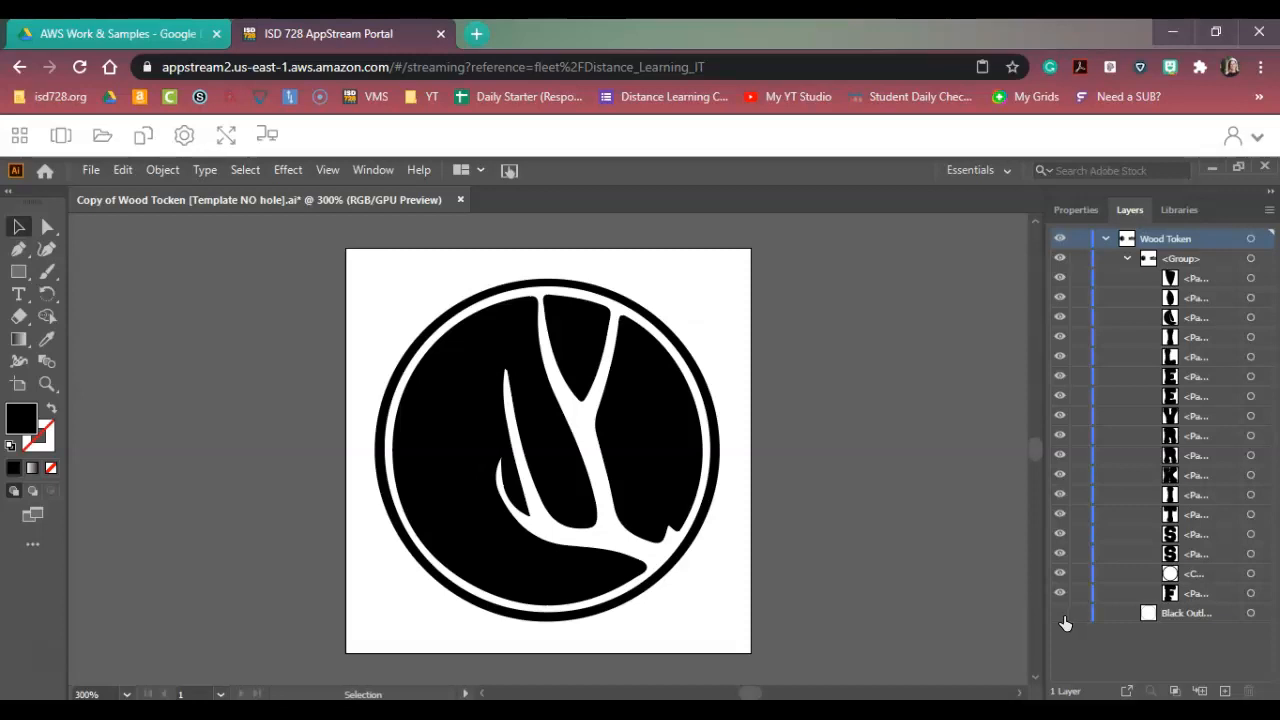
# Check which paths form the emblem's outer ring and its large left section by hiding and reshowing each one.
pyautogui.click(1060, 574)
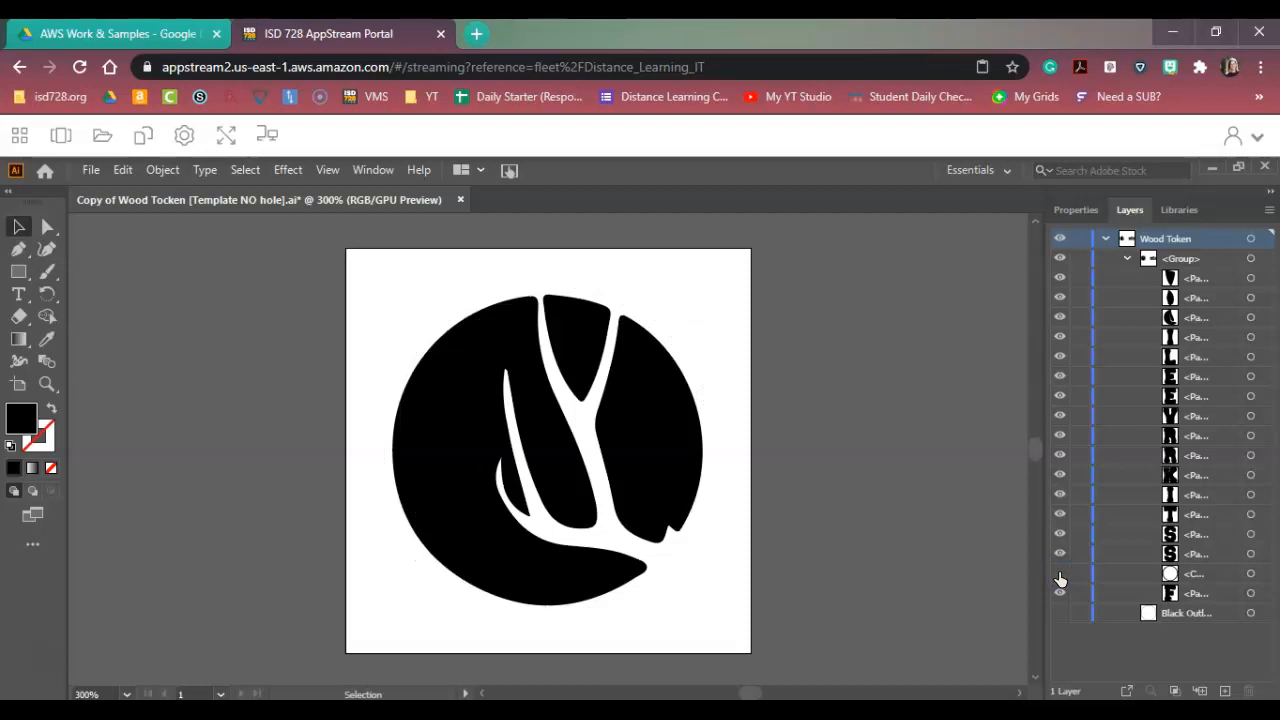
pyautogui.click(1060, 574)
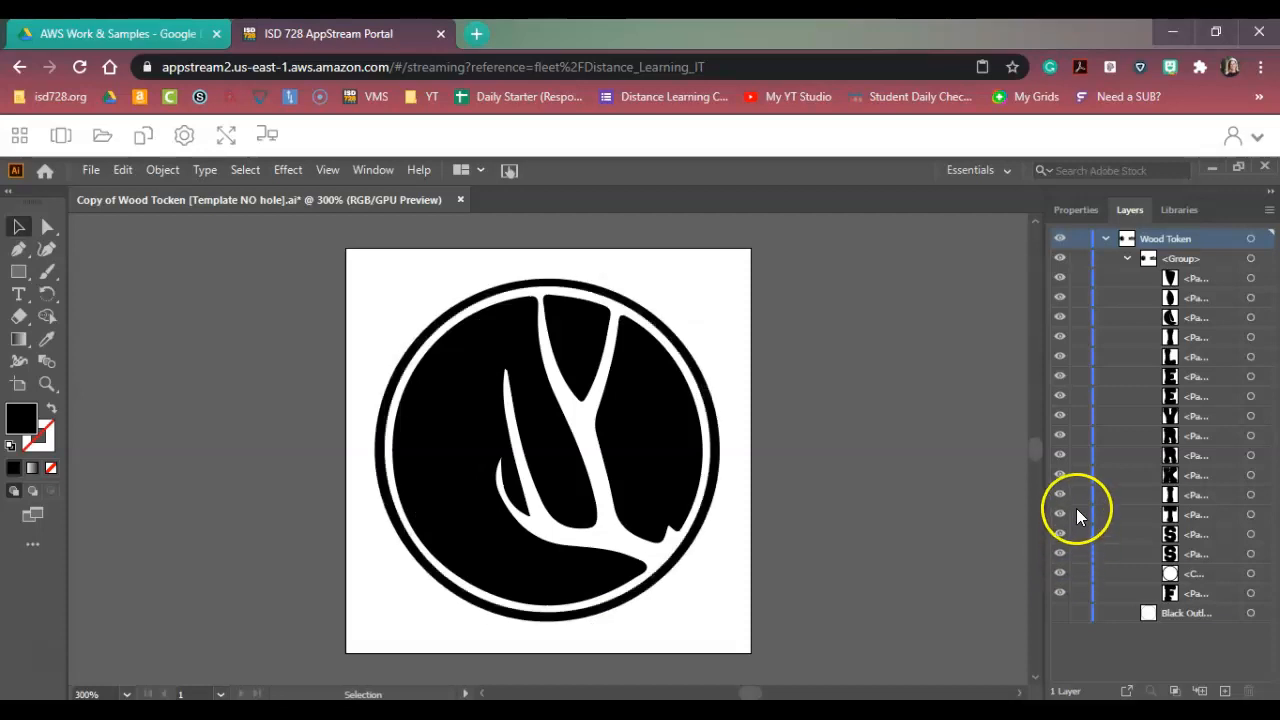
pyautogui.click(1060, 316)
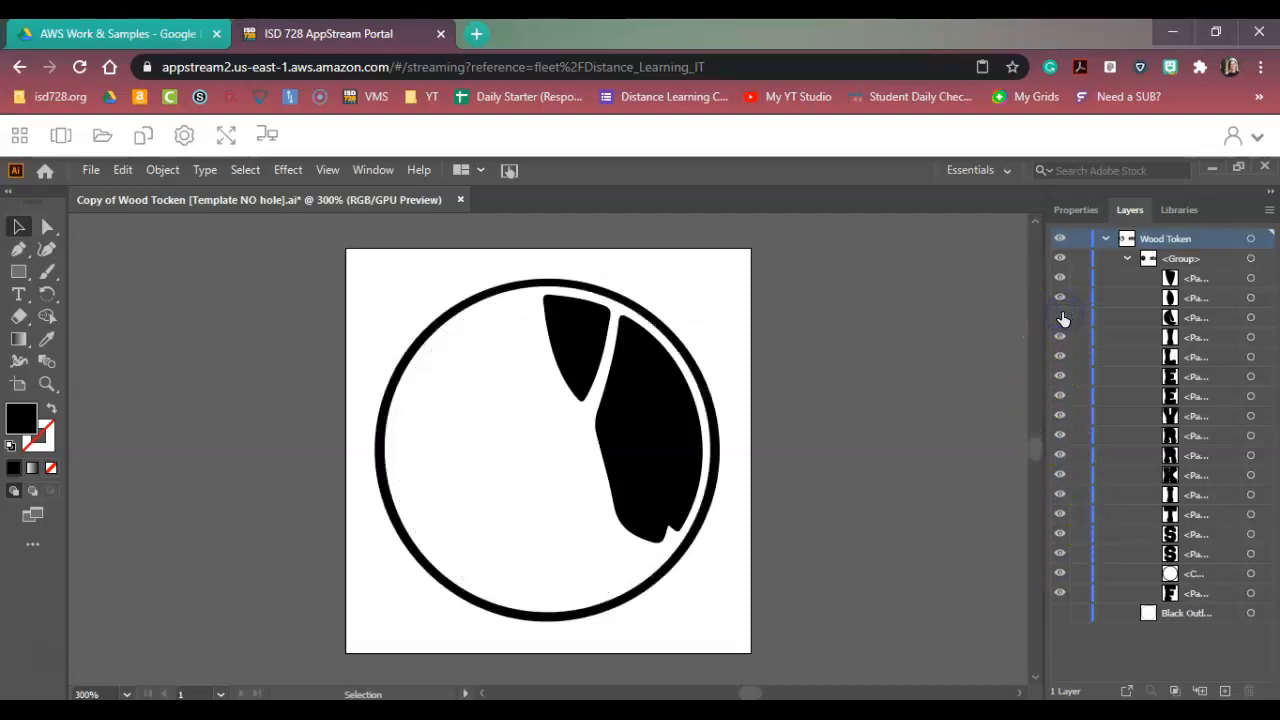
pyautogui.click(1060, 317)
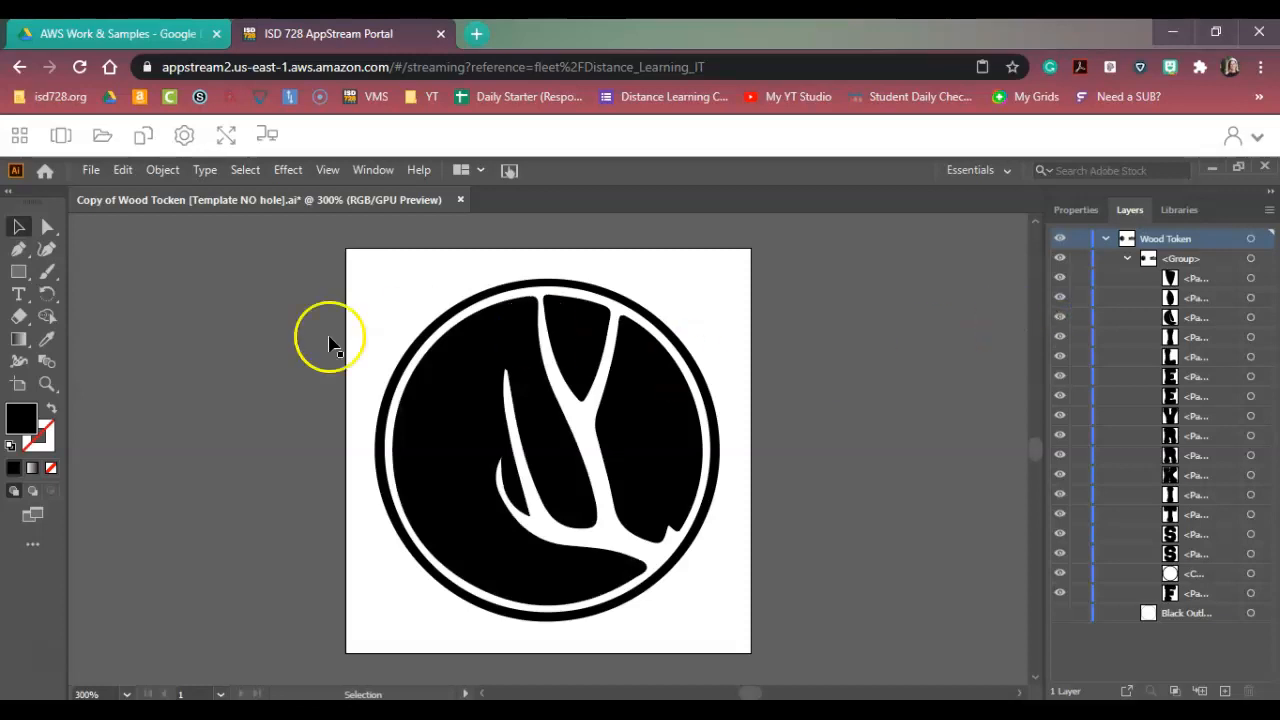
# Save the wood token document under its current name, accepting the legacy format.
pyautogui.click(96, 169)
pyautogui.click(142, 318)
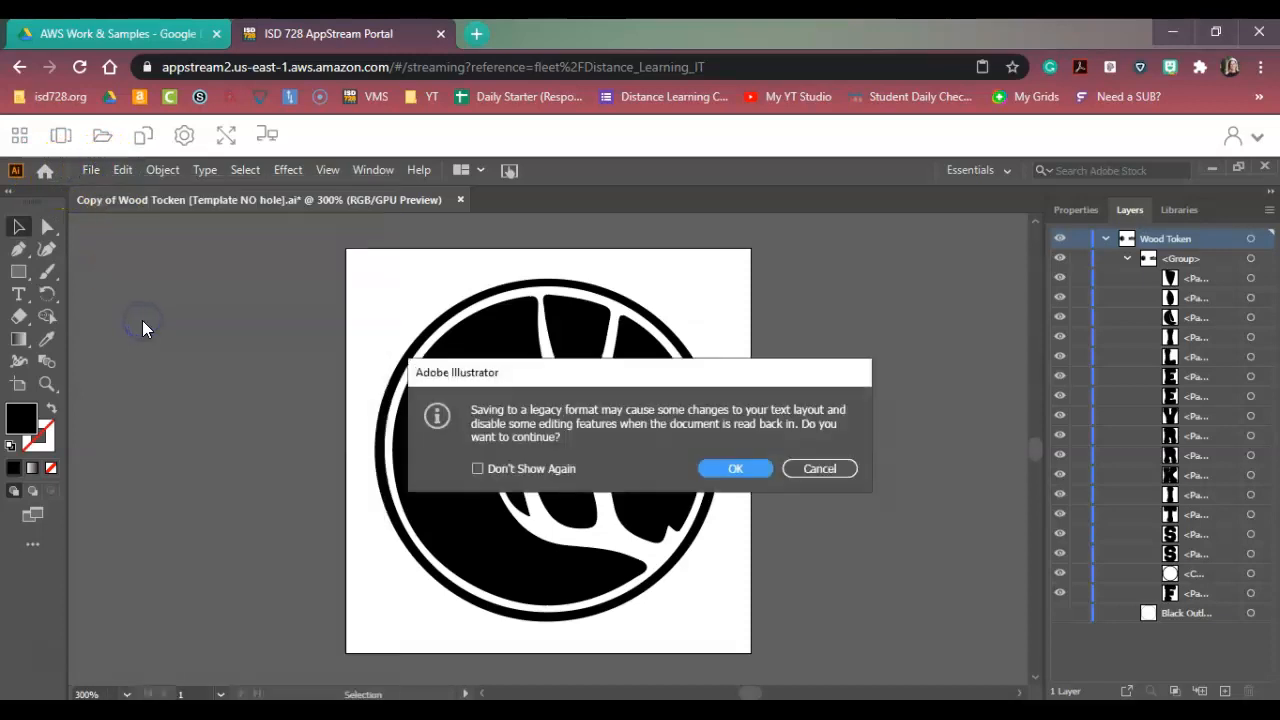
pyautogui.click(745, 470)
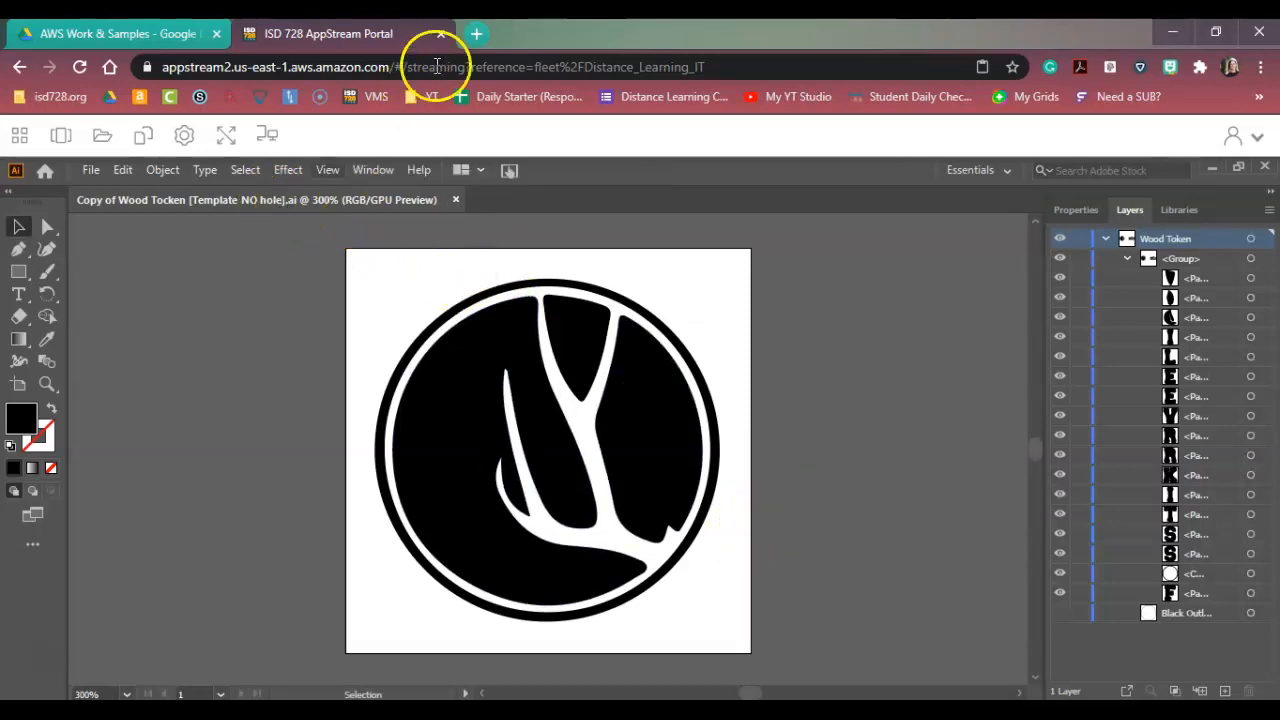
# Switch to Google Drive in a new browser tab and open the AWS Work & Samples folder in My Drive.
pyautogui.click(478, 34)
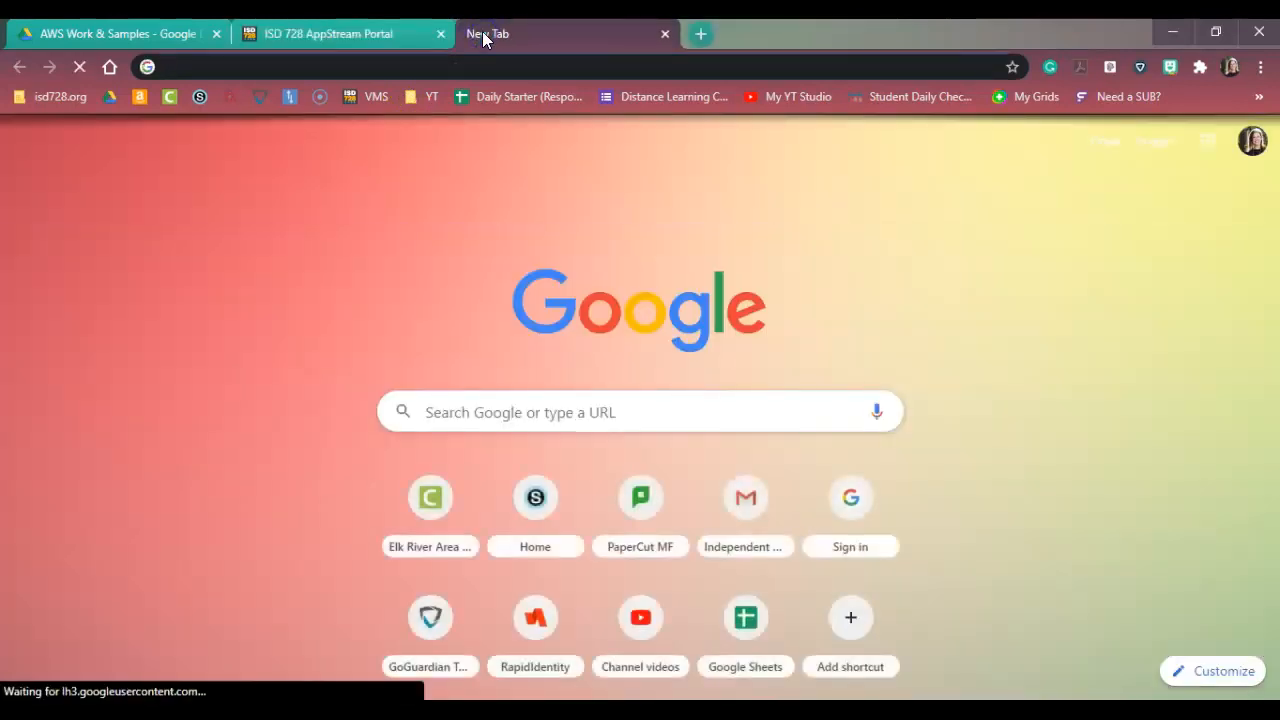
pyautogui.click(1199, 147)
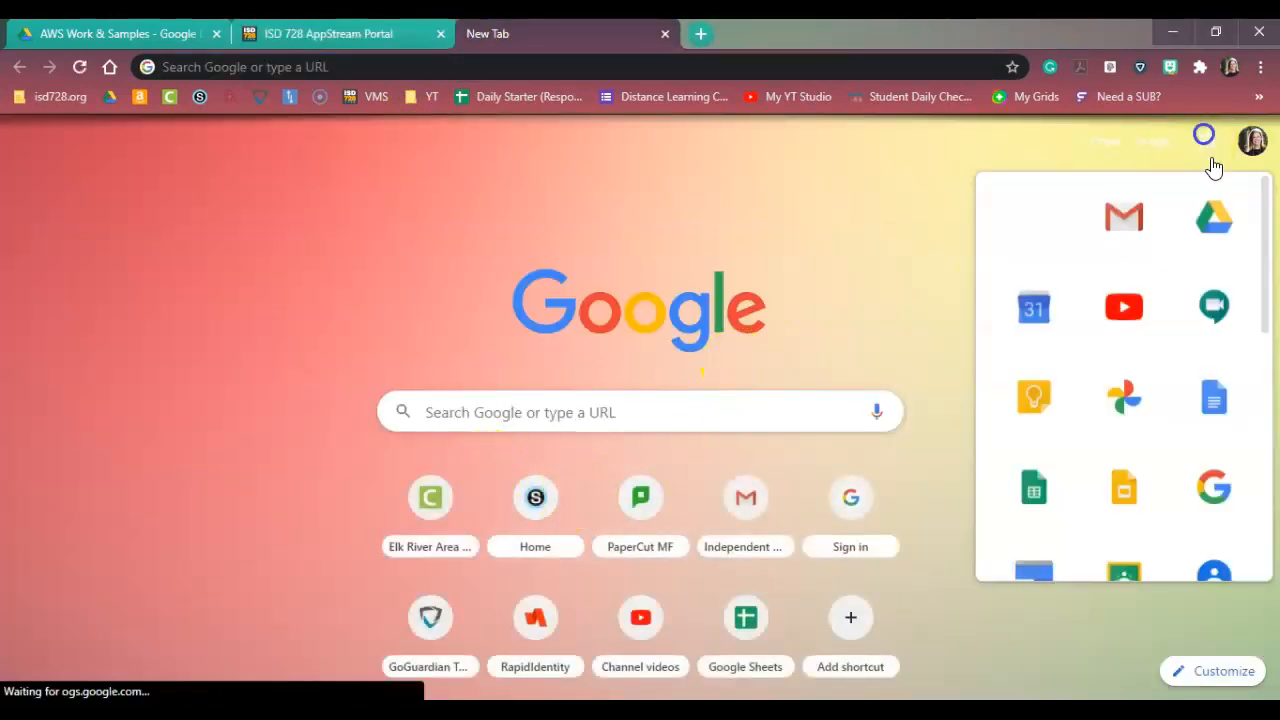
pyautogui.click(1213, 243)
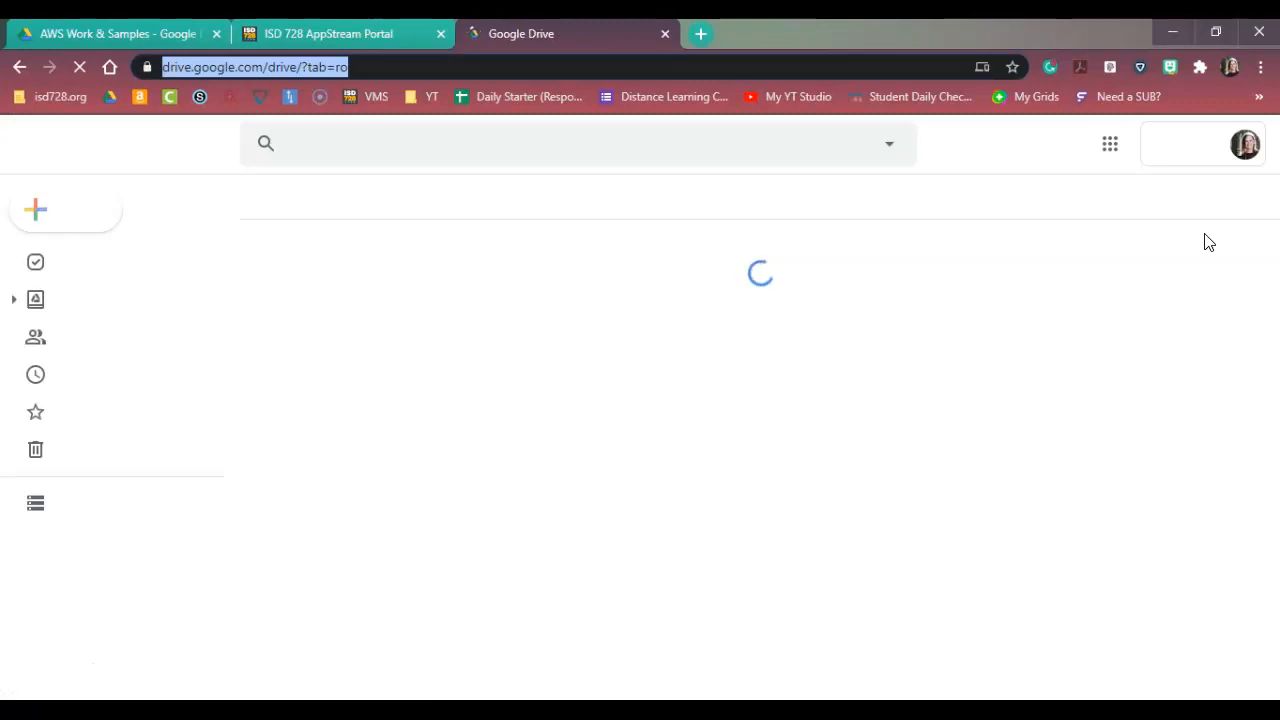
pyautogui.click(100, 302)
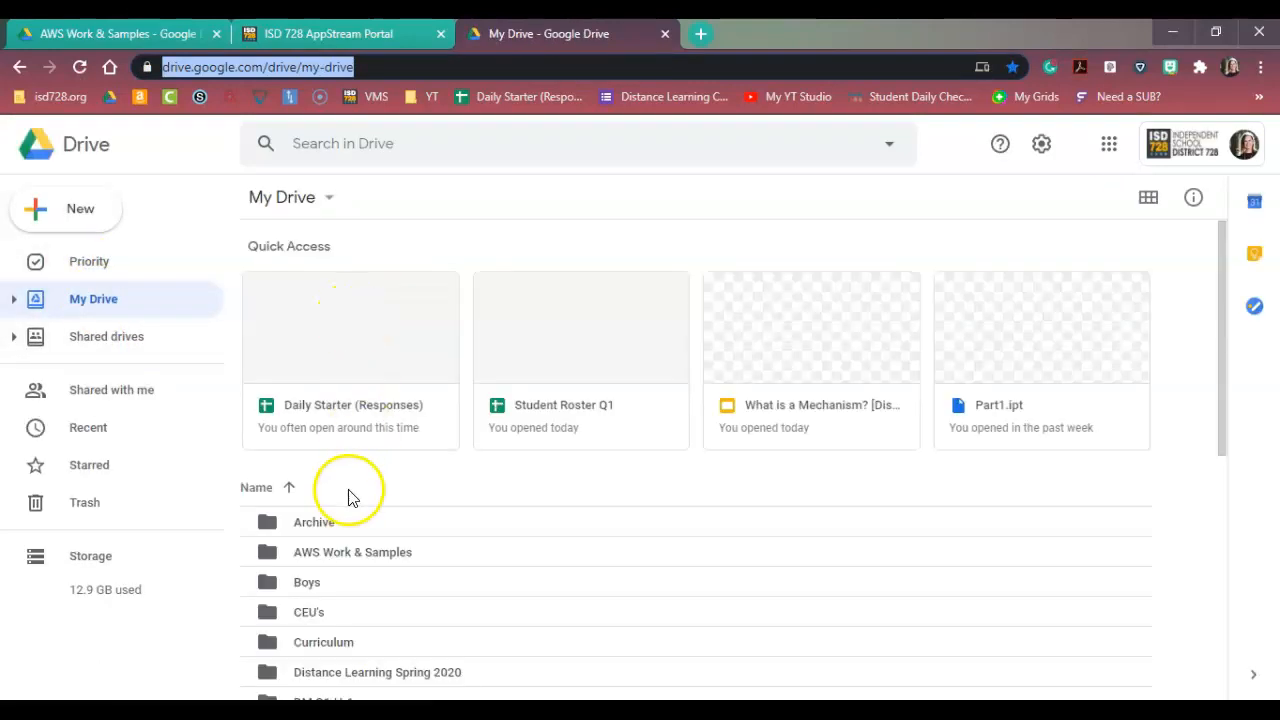
pyautogui.doubleClick(346, 552)
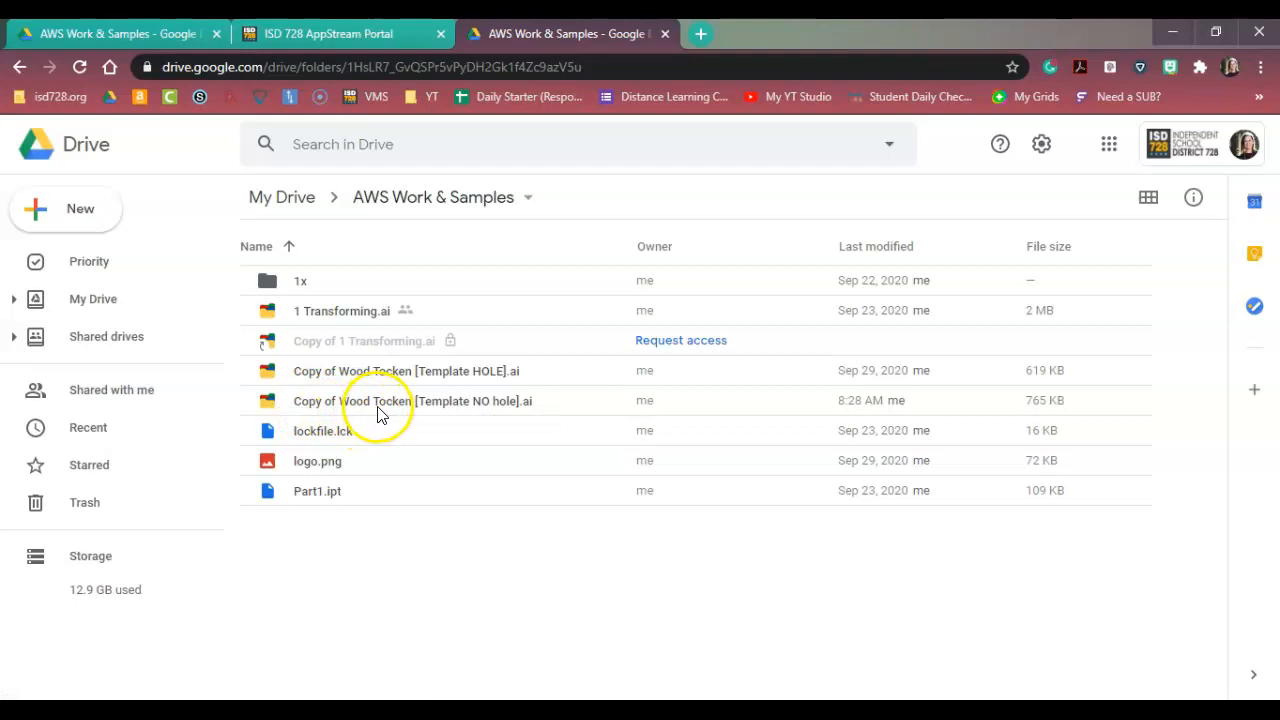
# Rename "Copy of Wood Tocken [Template NO hole].ai" to "Elk Logo Token" followed by the owner's last name, keeping the .ai extension.
pyautogui.rightClick(457, 408)
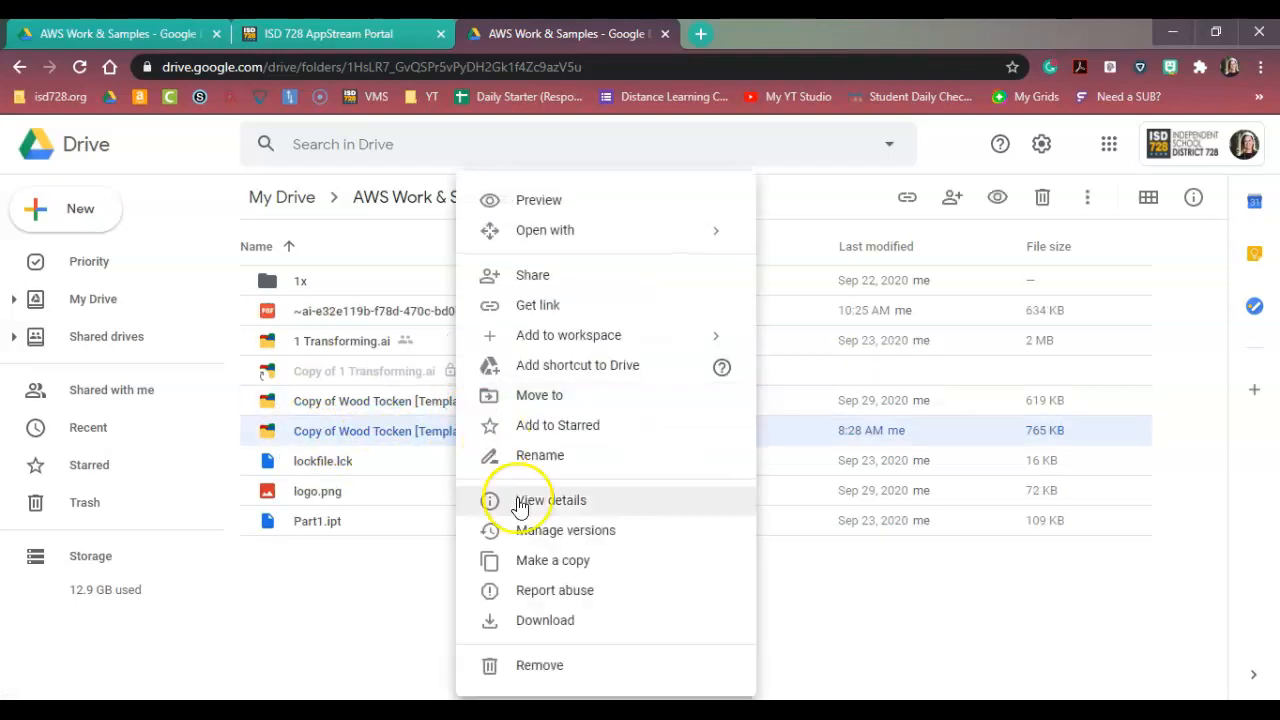
pyautogui.click(532, 455)
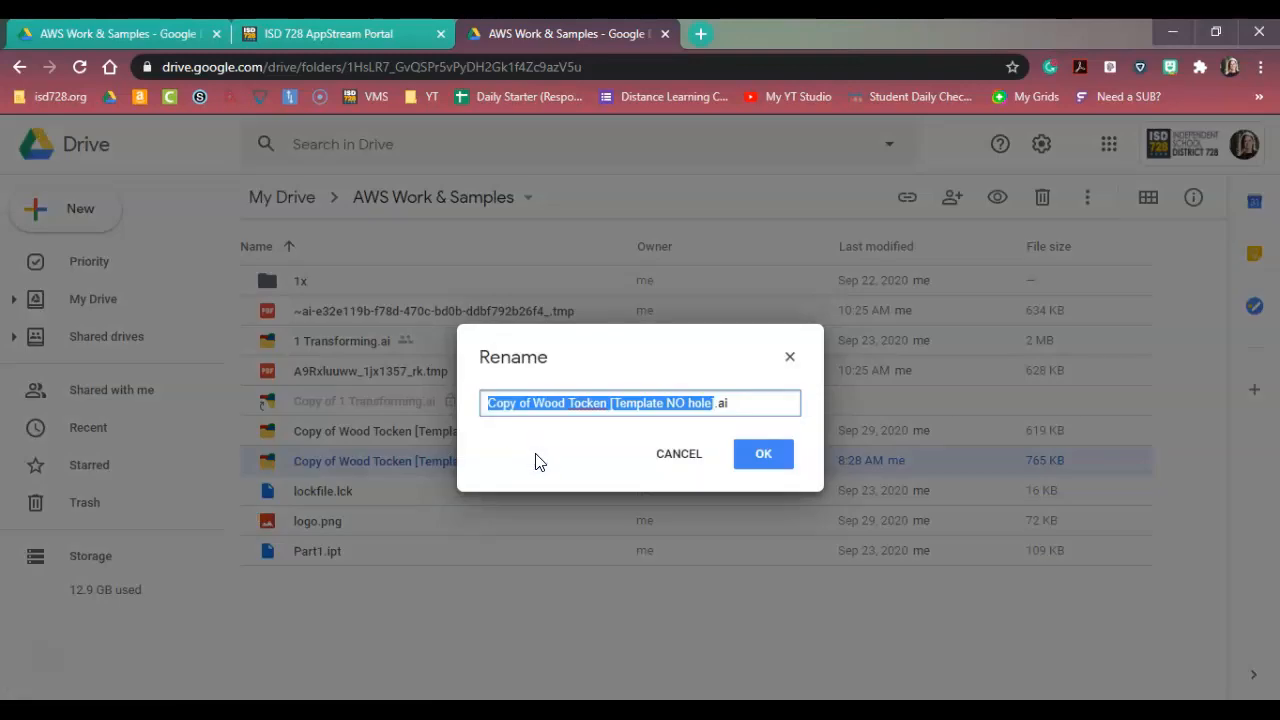
pyautogui.write('Elk Logo Tocken Faul')
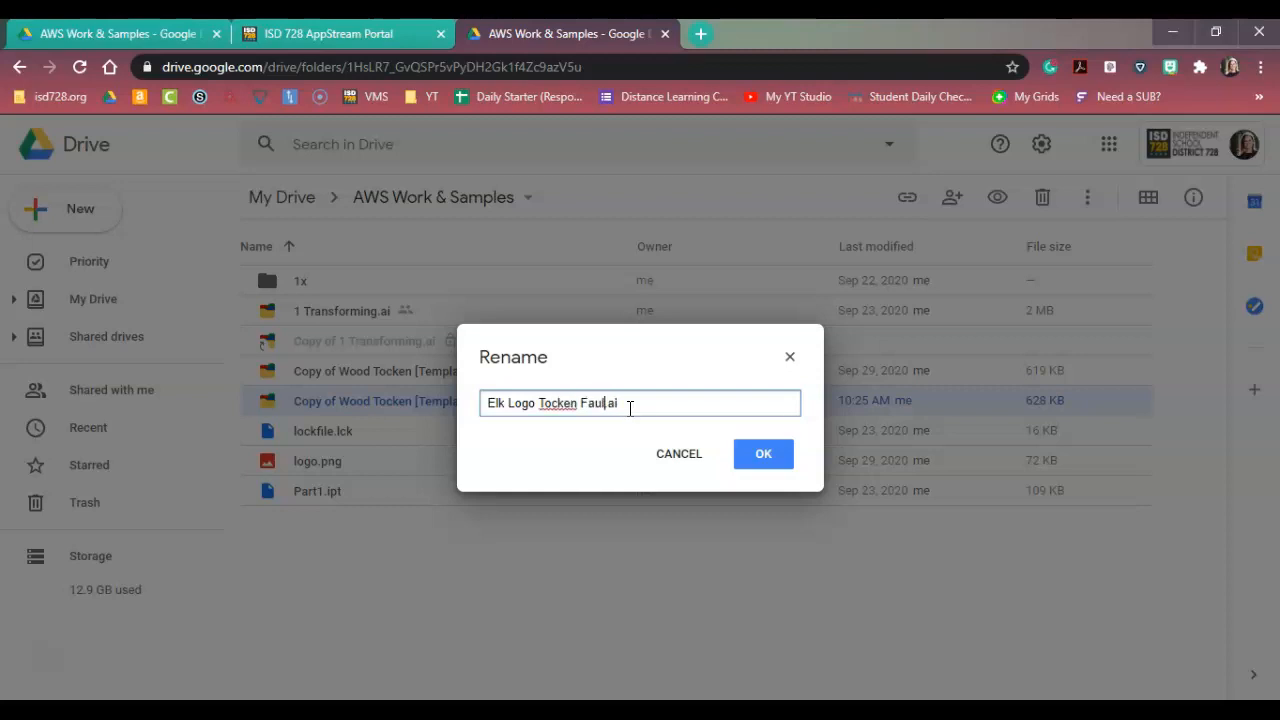
pyautogui.click(556, 402)
pyautogui.press('BackSpace')
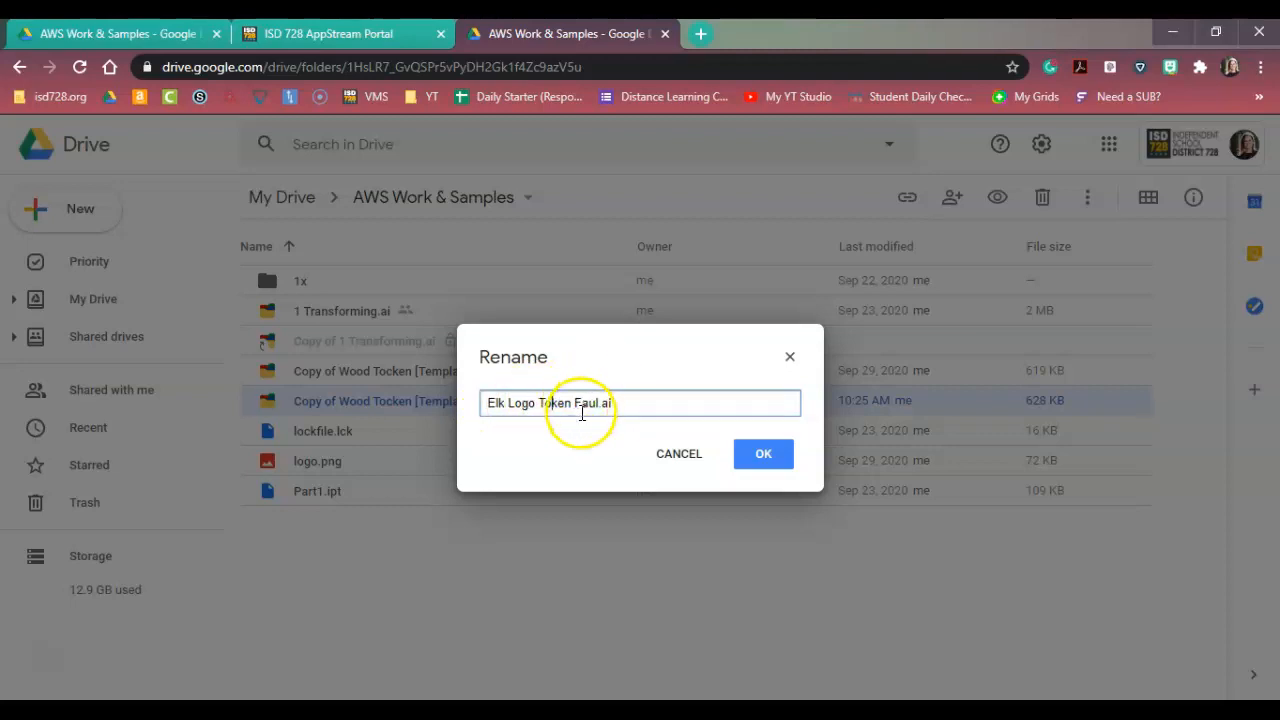
pyautogui.click(760, 455)
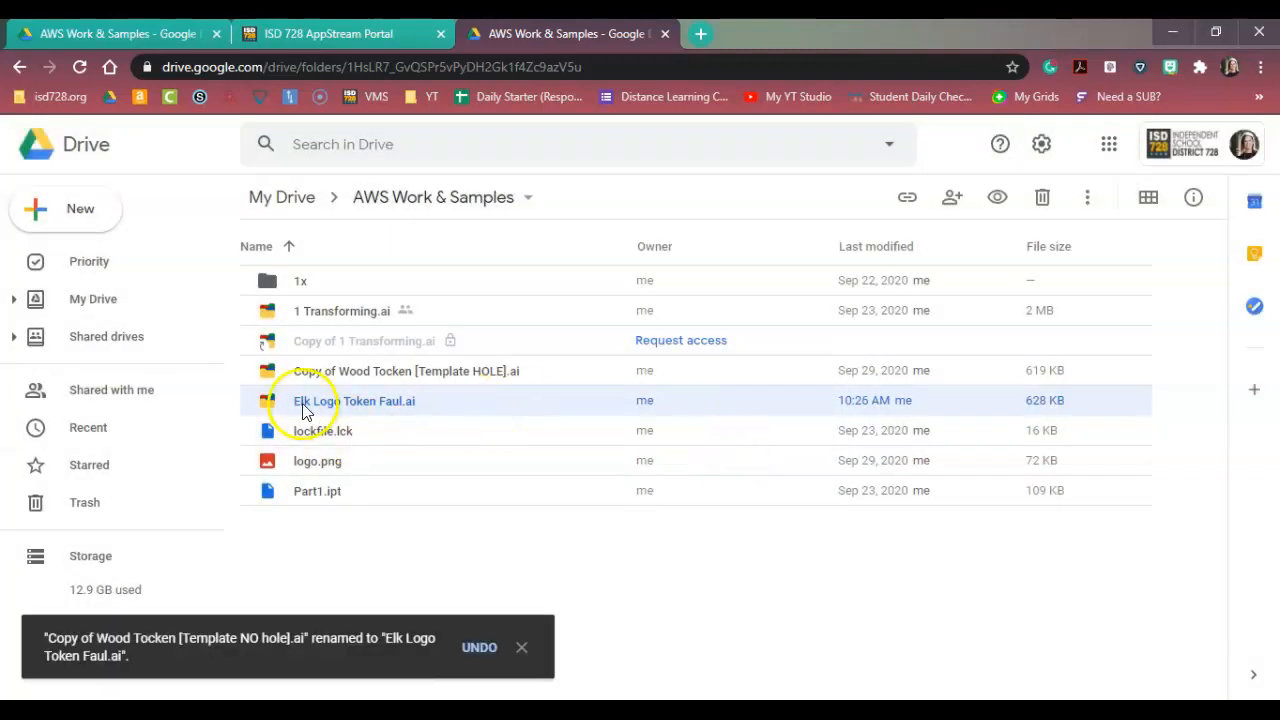